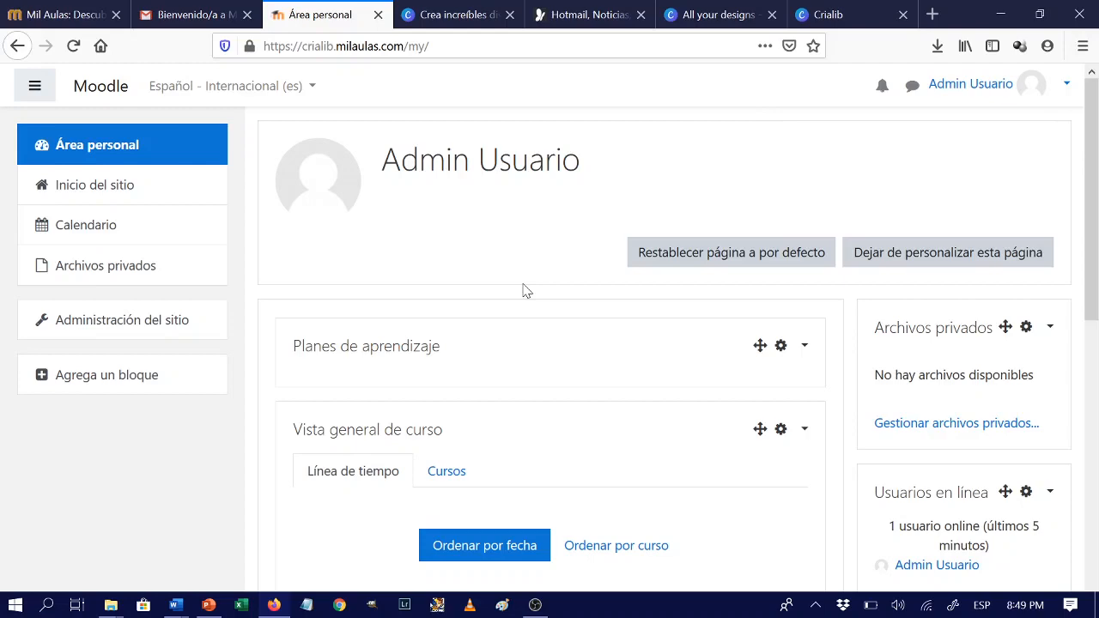
Open the theme selector from the Apariencia section of the site administration.
{"action": "scroll", "coordinate": [526, 290], "scroll_direction": "down", "scroll_amount": 5}
{"action": "scroll", "coordinate": [527, 290], "scroll_direction": "up", "scroll_amount": 6}
{"action": "left_click", "coordinate": [99, 324]}
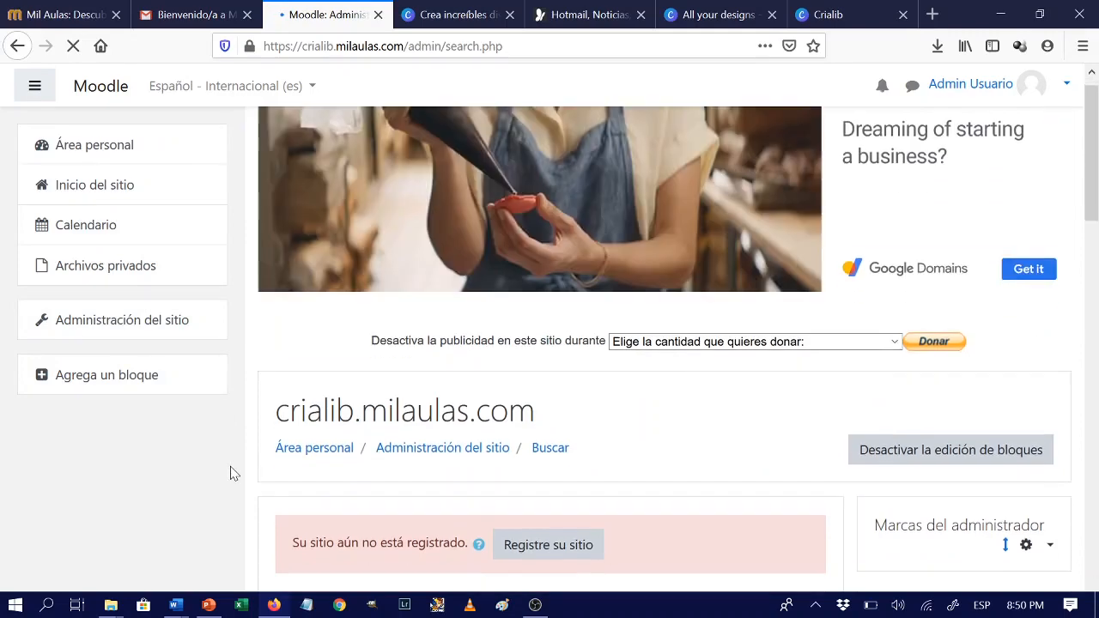
{"action": "scroll", "coordinate": [230, 473], "scroll_direction": "down", "scroll_amount": 4}
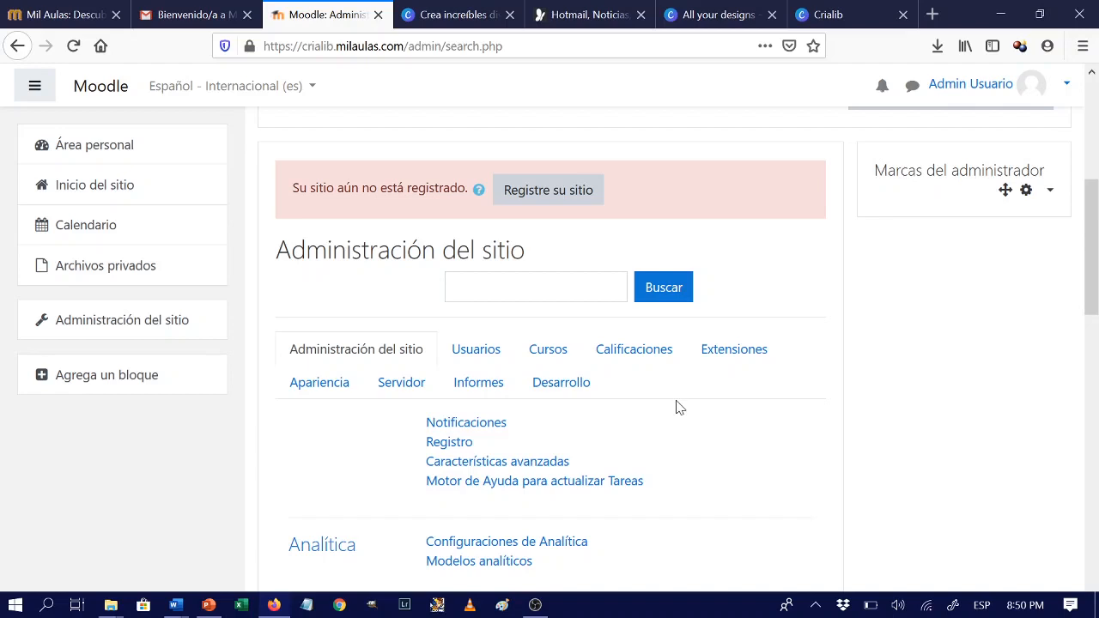
{"action": "left_click", "coordinate": [316, 392]}
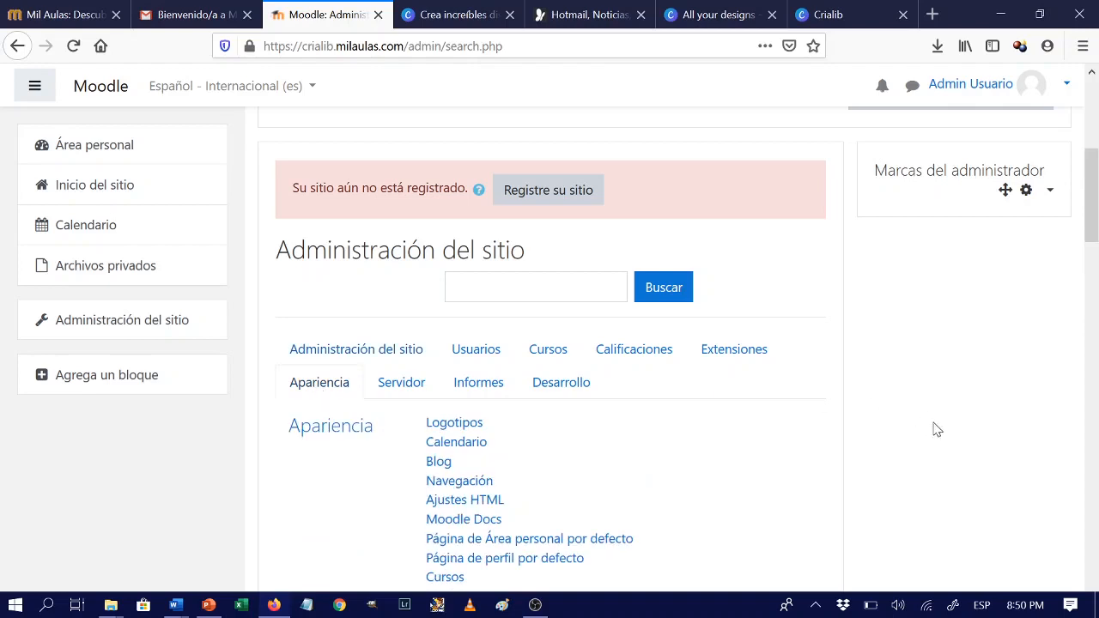
{"action": "scroll", "coordinate": [906, 482], "scroll_direction": "down", "scroll_amount": 3}
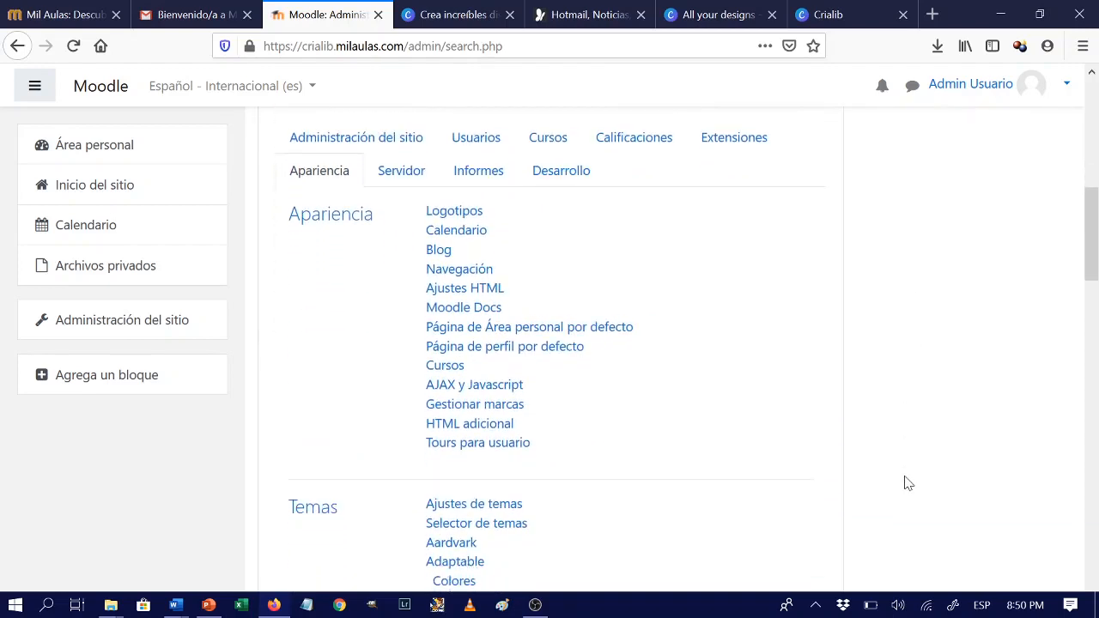
{"action": "scroll", "coordinate": [908, 483], "scroll_direction": "down", "scroll_amount": 2}
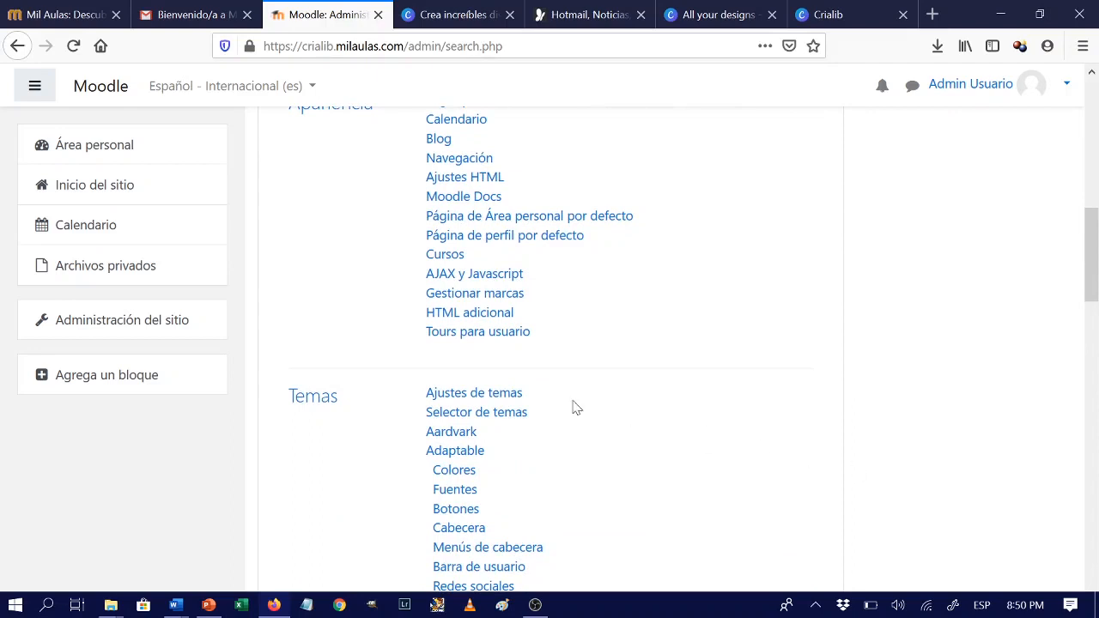
{"action": "left_click", "coordinate": [511, 418]}
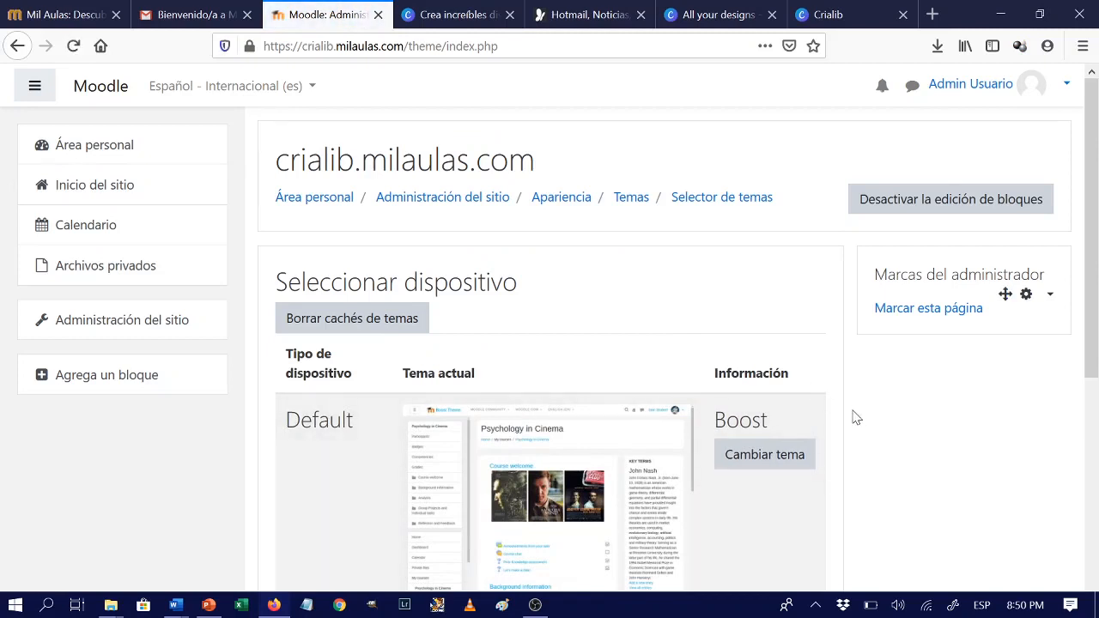
Change the Default device's theme to Clean.
{"action": "scroll", "coordinate": [854, 416], "scroll_direction": "down", "scroll_amount": 3}
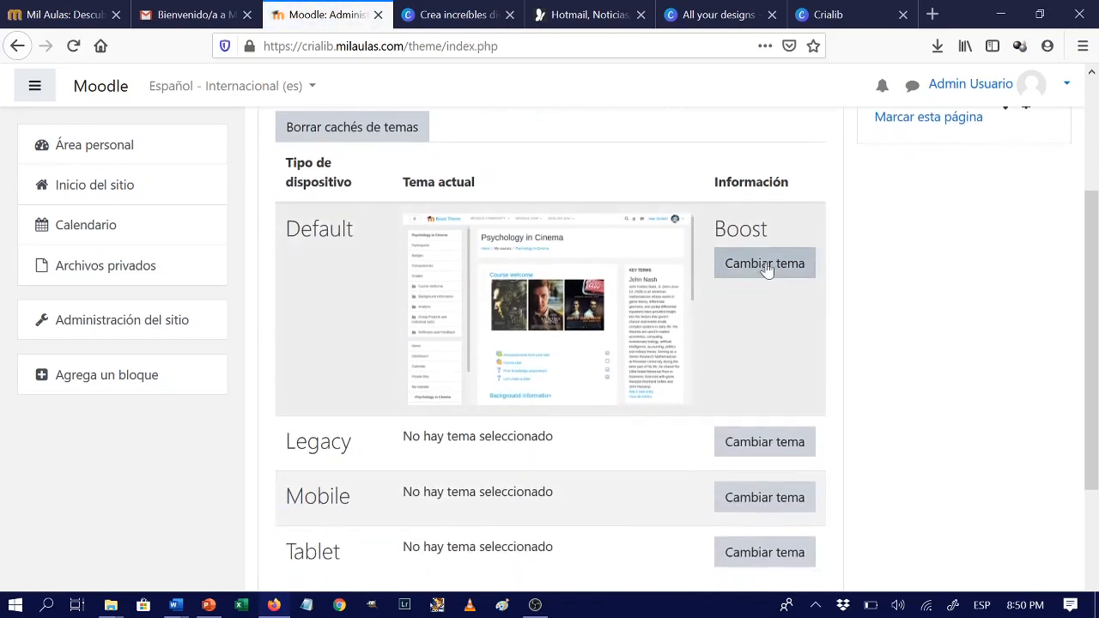
{"action": "left_click", "coordinate": [766, 266]}
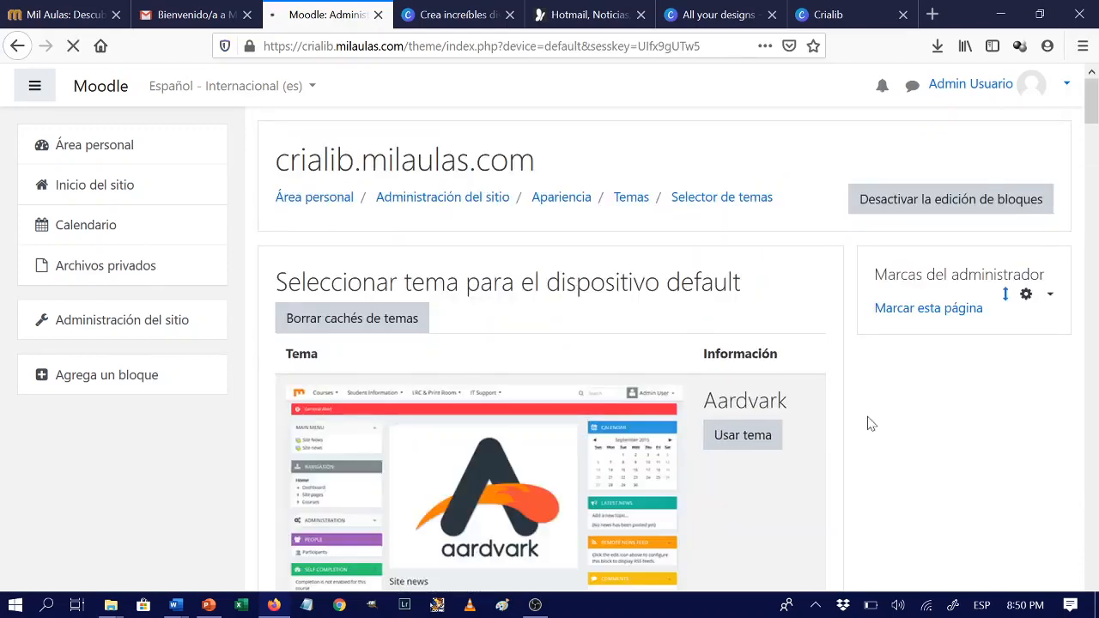
{"action": "scroll", "coordinate": [867, 422], "scroll_direction": "down", "scroll_amount": 9}
{"action": "scroll", "coordinate": [866, 423], "scroll_direction": "down", "scroll_amount": 4}
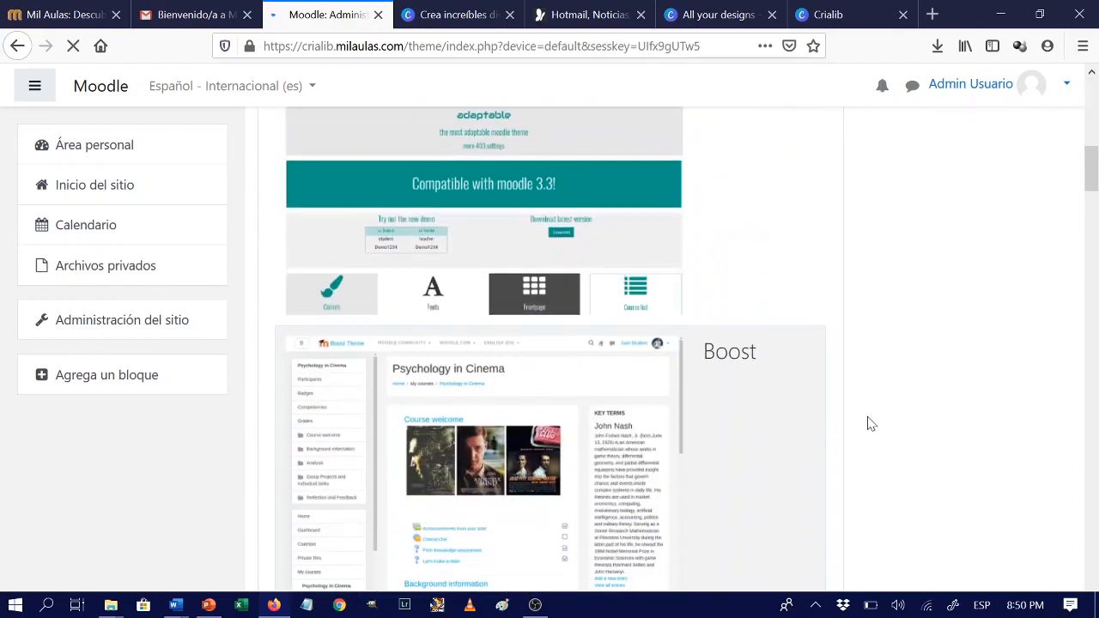
{"action": "scroll", "coordinate": [867, 422], "scroll_direction": "down", "scroll_amount": 8}
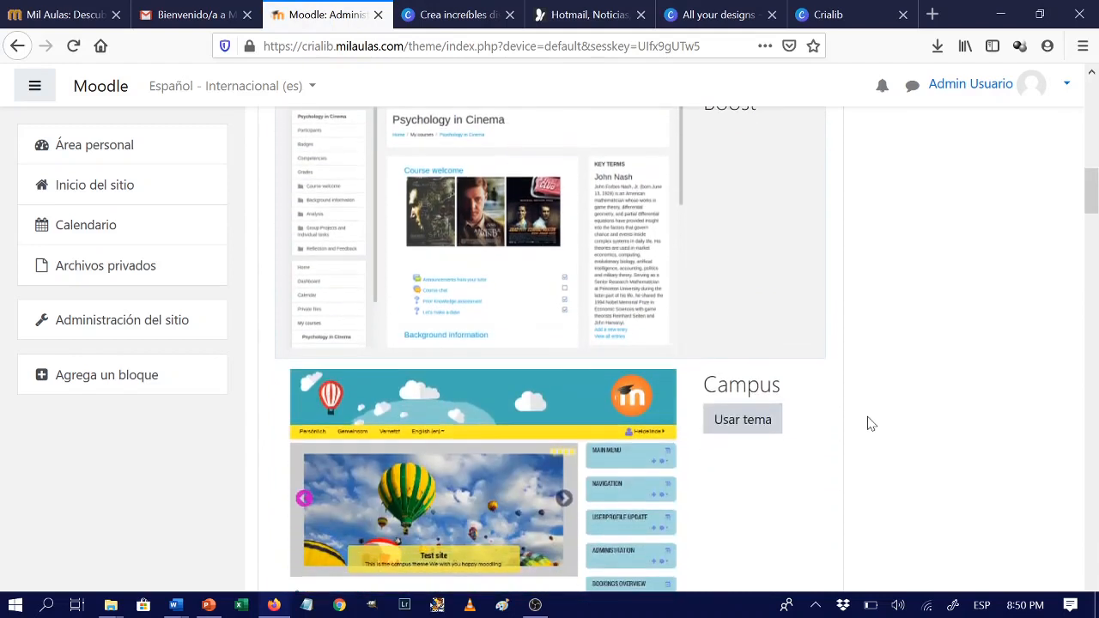
{"action": "scroll", "coordinate": [867, 422], "scroll_direction": "down", "scroll_amount": 4}
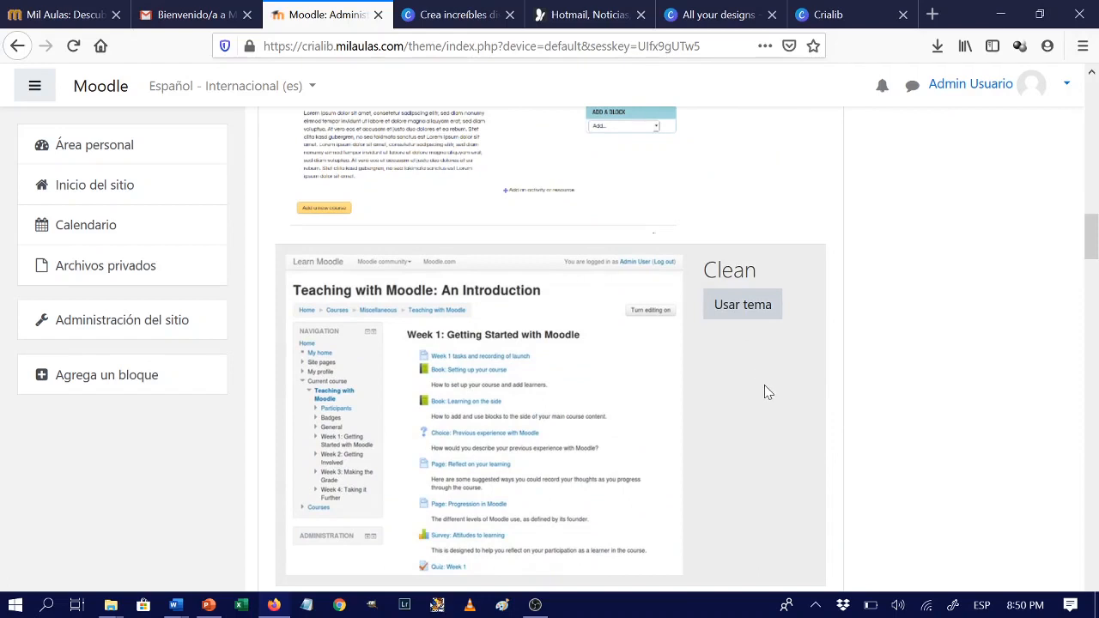
{"action": "scroll", "coordinate": [763, 388], "scroll_direction": "down", "scroll_amount": 3}
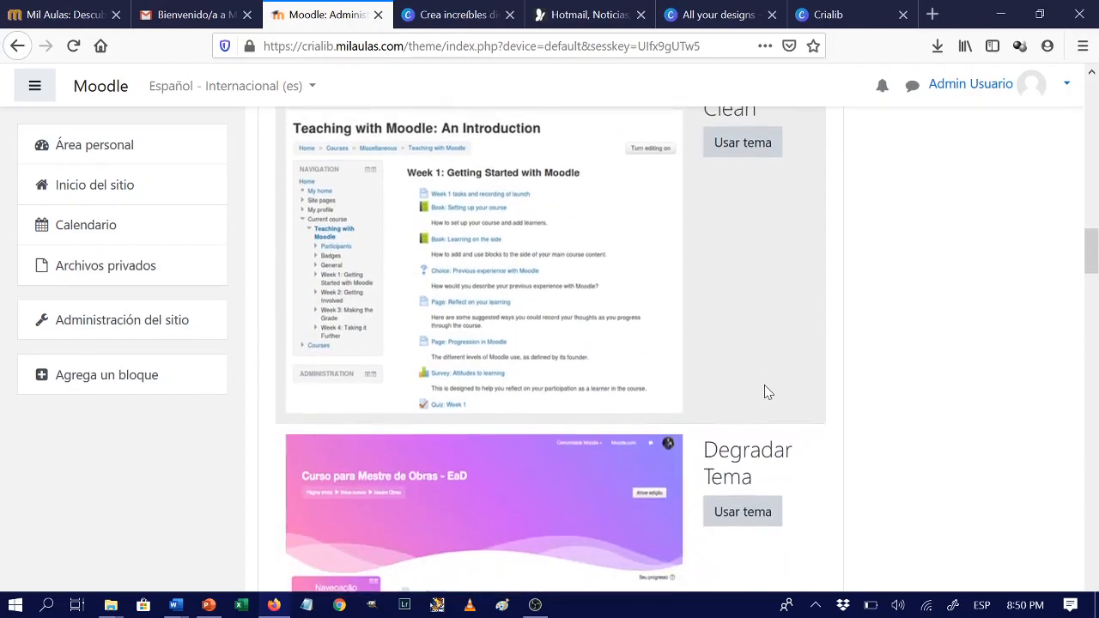
{"action": "scroll", "coordinate": [763, 388], "scroll_direction": "up", "scroll_amount": 1}
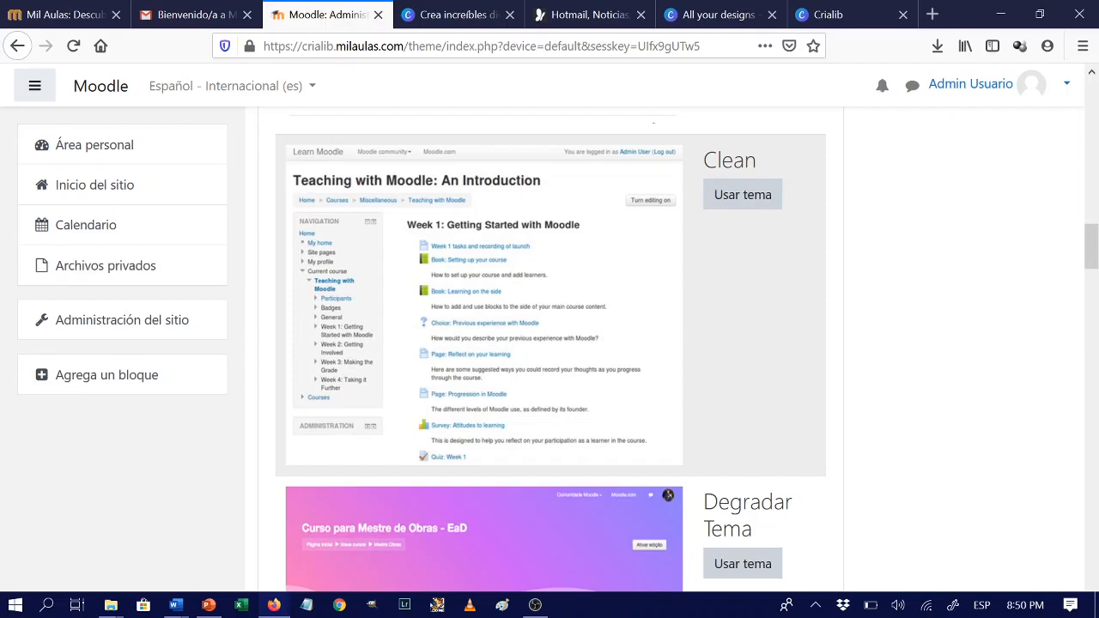
{"action": "left_click", "coordinate": [744, 198]}
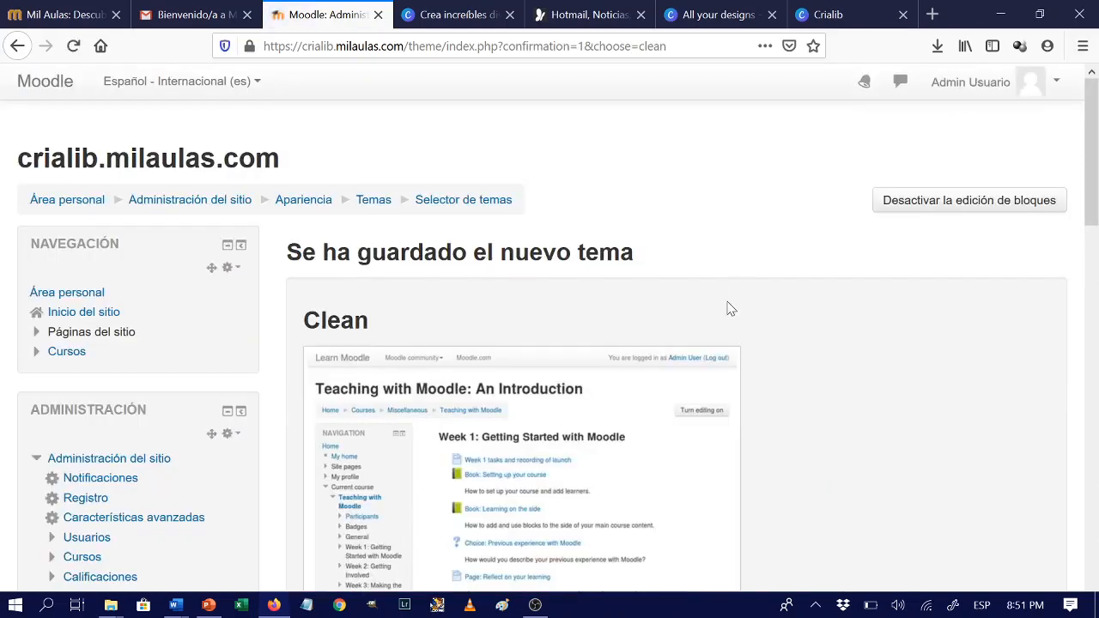
Examine the Clean theme's confirmation page, including the navigation and administration blocks and the theme's details.
{"action": "scroll", "coordinate": [730, 309], "scroll_direction": "down", "scroll_amount": 3}
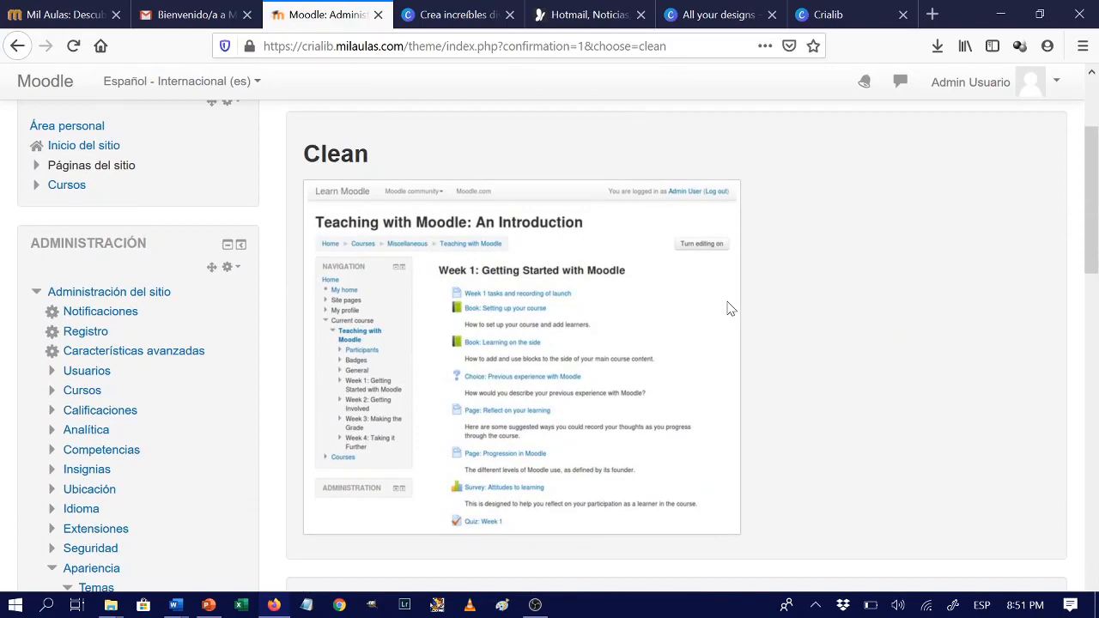
{"action": "scroll", "coordinate": [175, 208], "scroll_direction": "up", "scroll_amount": 1}
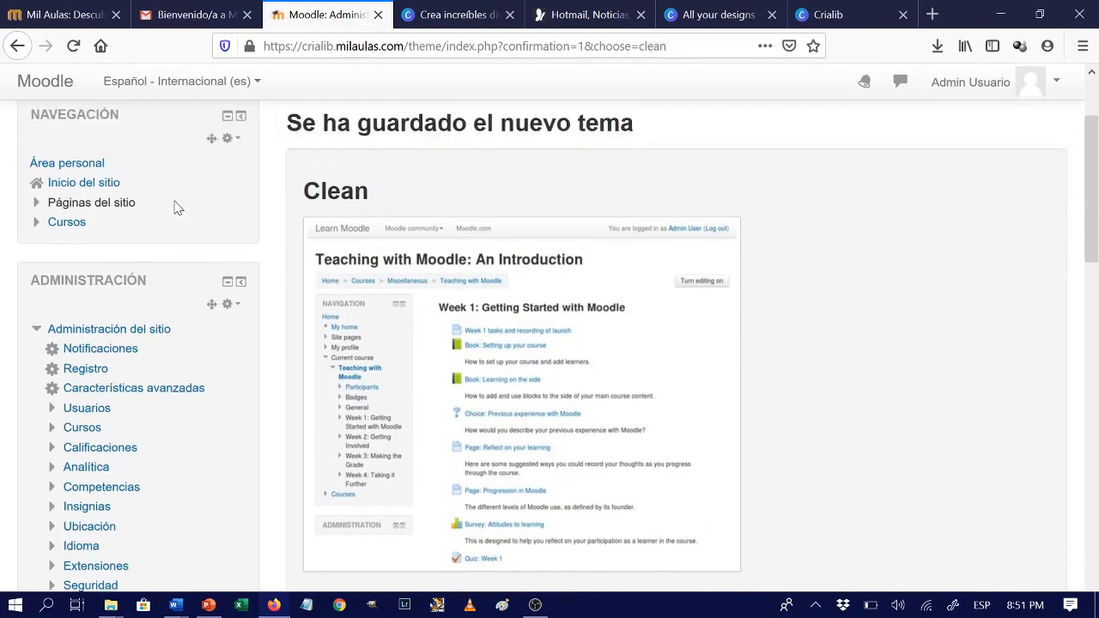
{"action": "scroll", "coordinate": [175, 208], "scroll_direction": "up", "scroll_amount": 2}
{"action": "scroll", "coordinate": [176, 207], "scroll_direction": "down", "scroll_amount": 5}
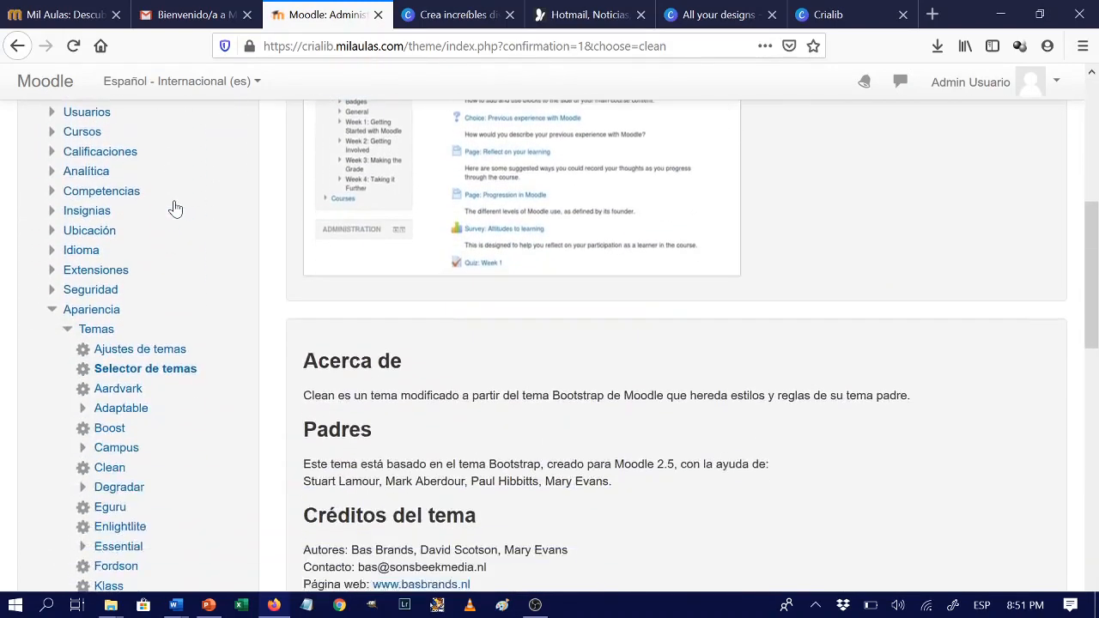
{"action": "scroll", "coordinate": [175, 209], "scroll_direction": "down", "scroll_amount": 4}
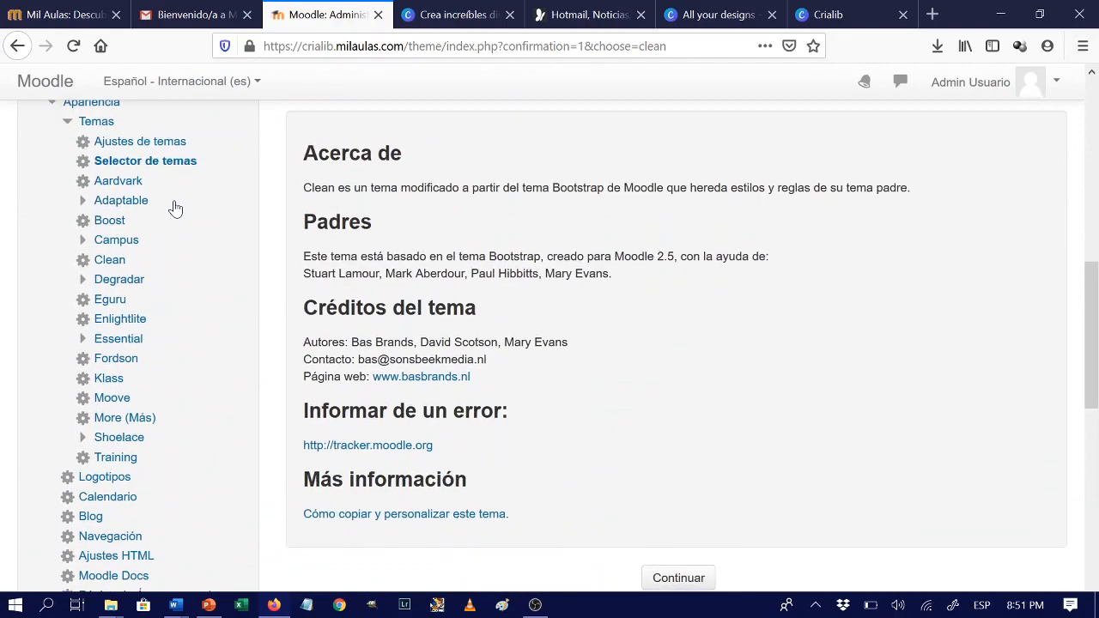
{"action": "scroll", "coordinate": [175, 208], "scroll_direction": "down", "scroll_amount": 6}
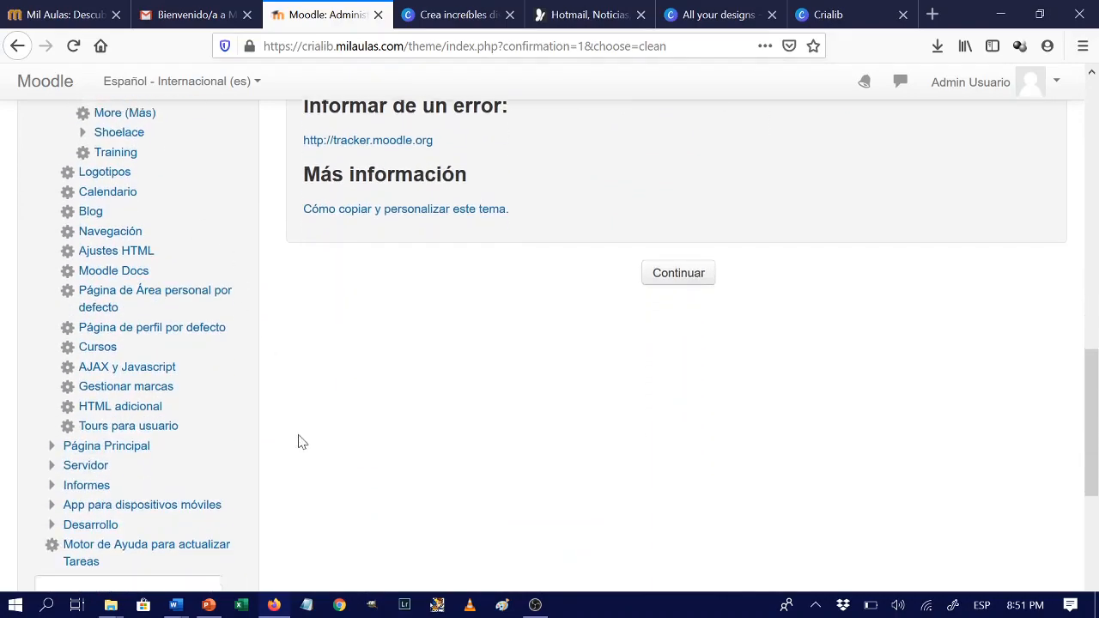
{"action": "scroll", "coordinate": [300, 441], "scroll_direction": "down", "scroll_amount": 5}
{"action": "scroll", "coordinate": [300, 441], "scroll_direction": "up", "scroll_amount": 20}
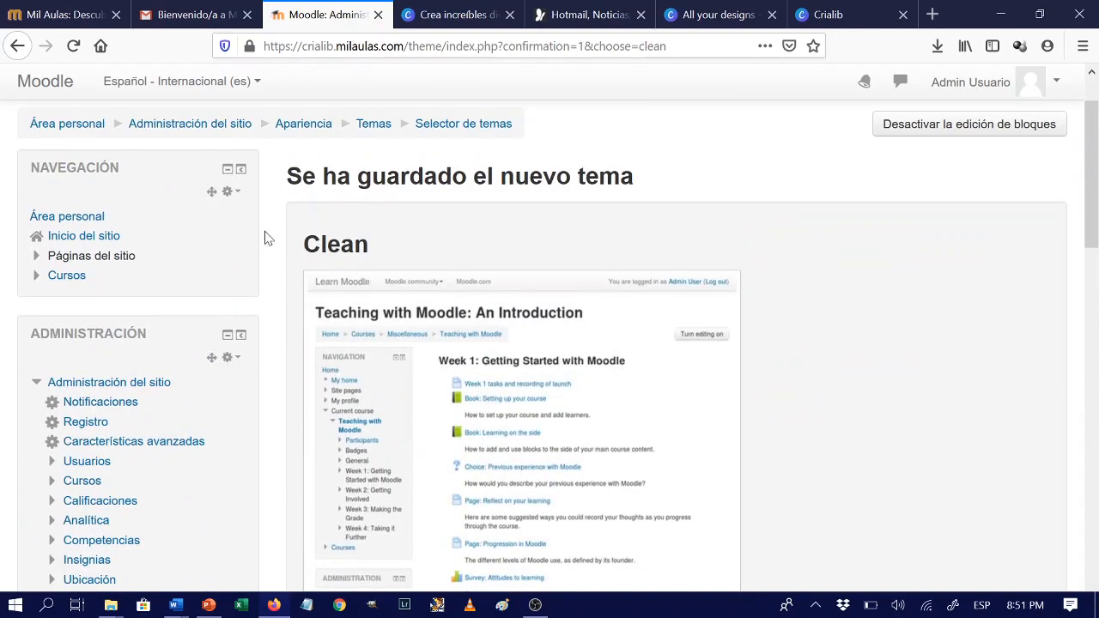
{"action": "scroll", "coordinate": [266, 238], "scroll_direction": "down", "scroll_amount": 5}
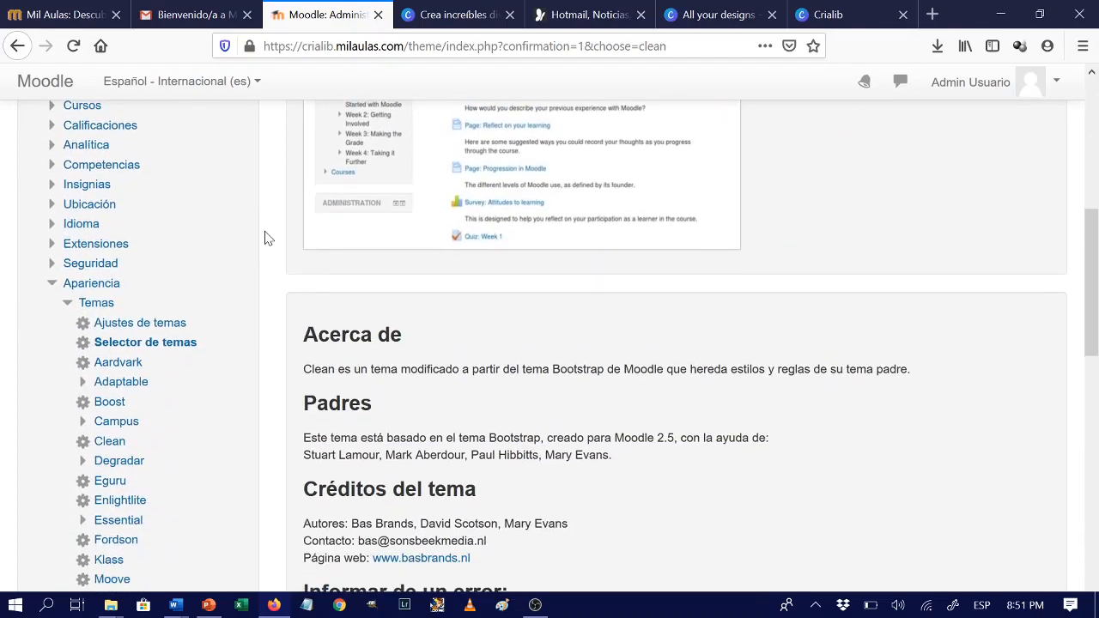
{"action": "scroll", "coordinate": [266, 238], "scroll_direction": "up", "scroll_amount": 6}
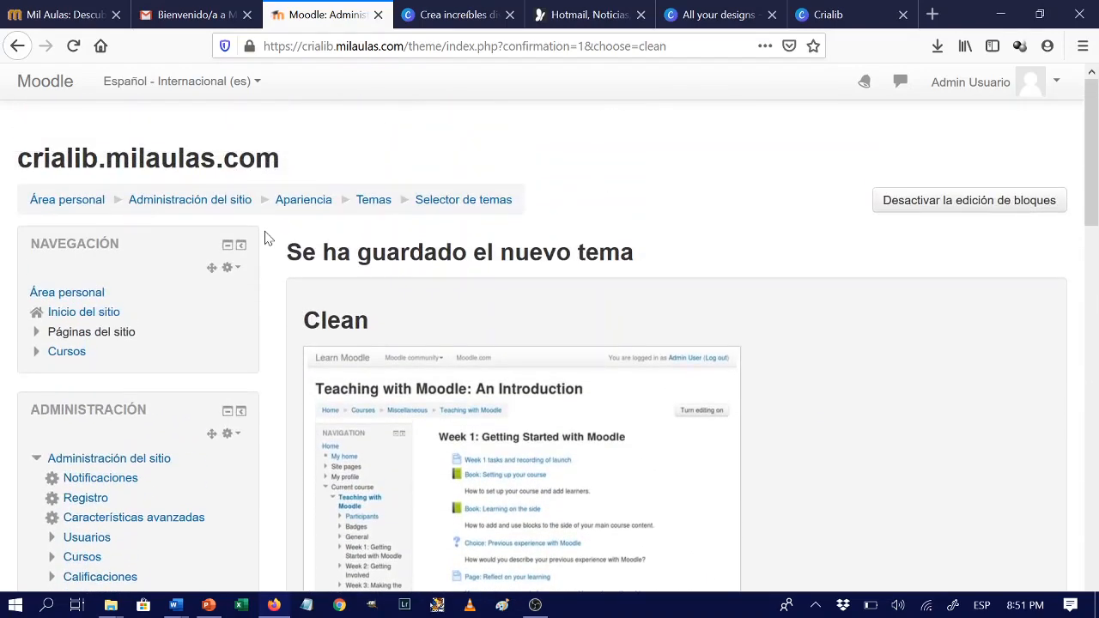
Go to the site's home page and open its START PAGE section for editing.
{"action": "left_click", "coordinate": [72, 316]}
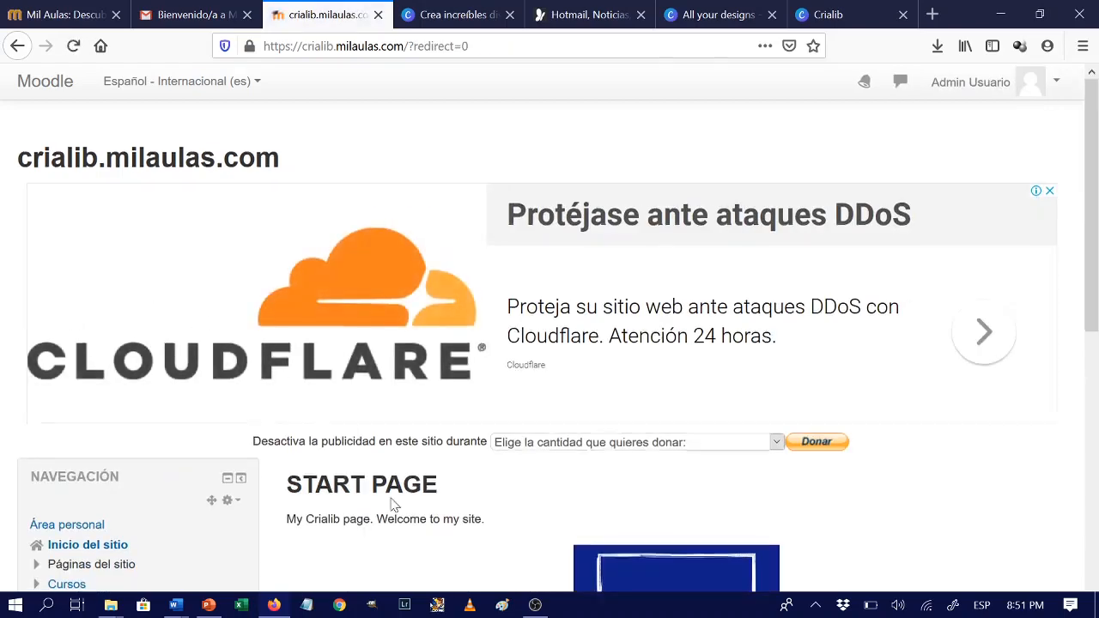
{"action": "scroll", "coordinate": [392, 503], "scroll_direction": "down", "scroll_amount": 3}
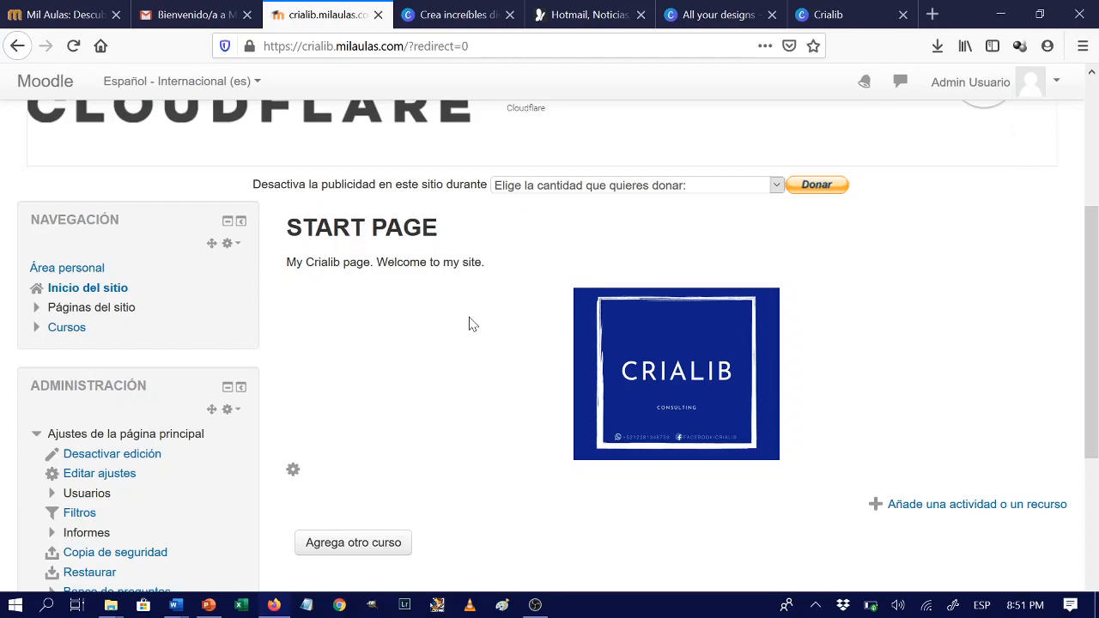
{"action": "scroll", "coordinate": [471, 323], "scroll_direction": "down", "scroll_amount": 2}
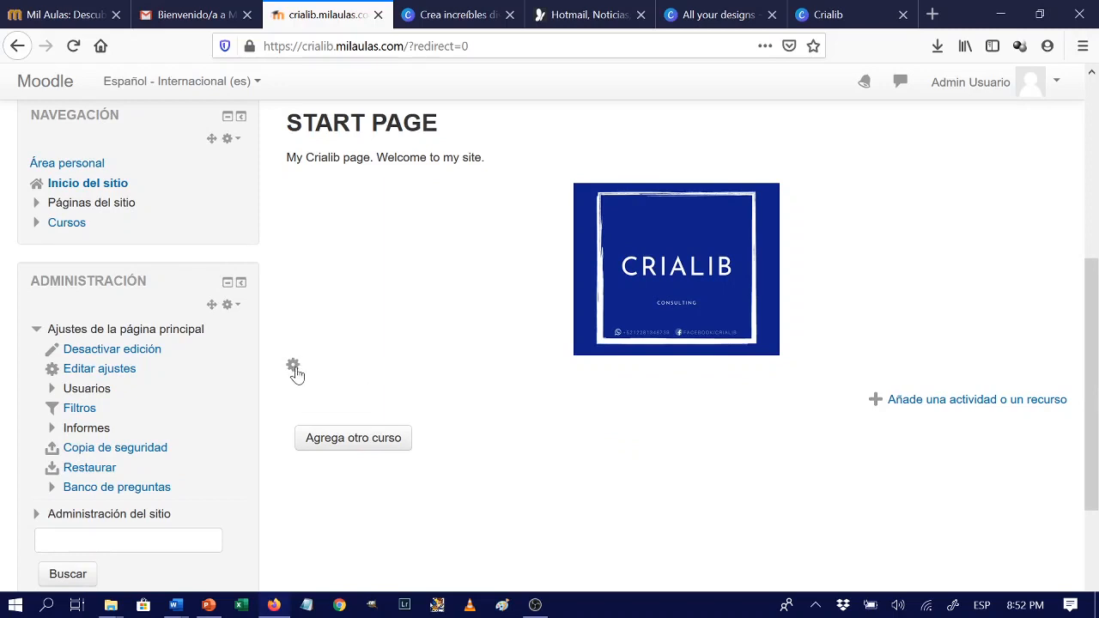
{"action": "left_click", "coordinate": [293, 367]}
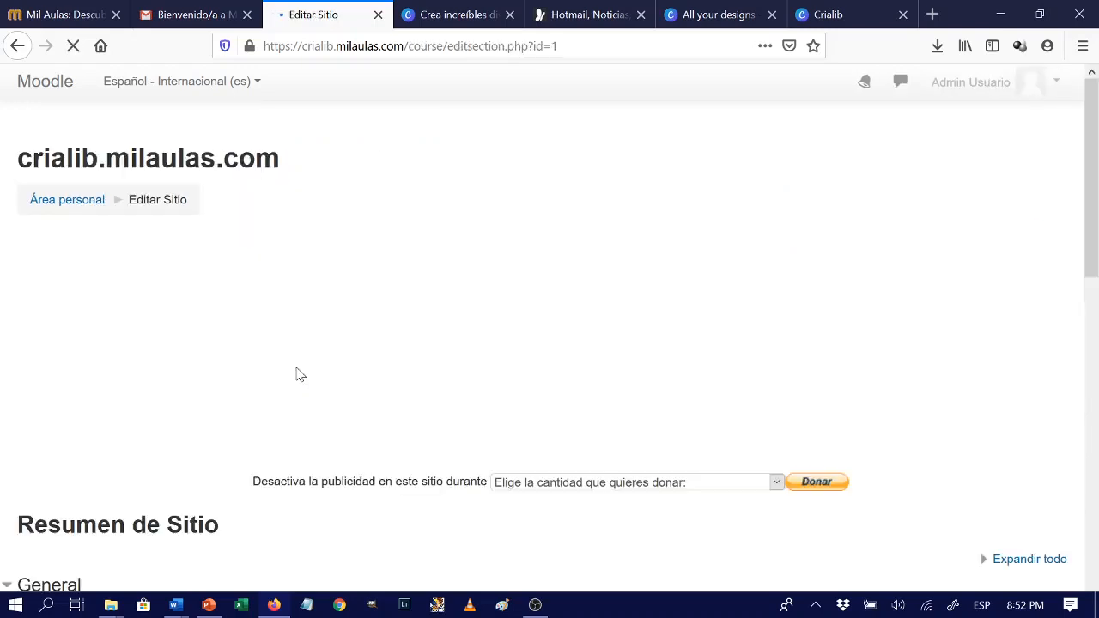
{"action": "scroll", "coordinate": [571, 430], "scroll_direction": "down", "scroll_amount": 3}
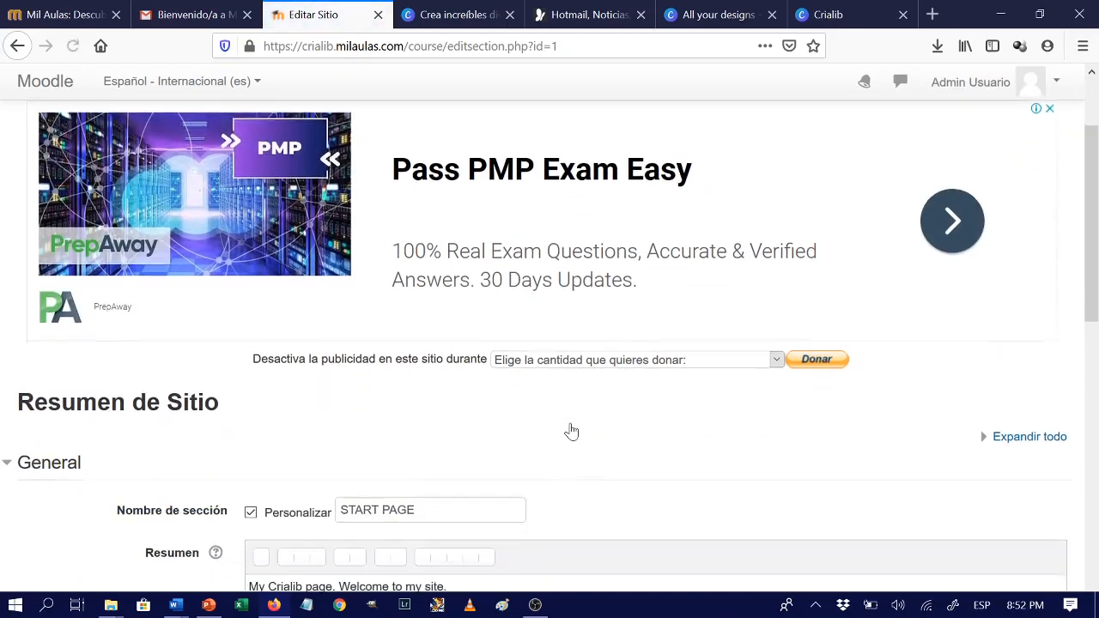
{"action": "scroll", "coordinate": [571, 430], "scroll_direction": "down", "scroll_amount": 2}
{"action": "scroll", "coordinate": [572, 431], "scroll_direction": "down", "scroll_amount": 5}
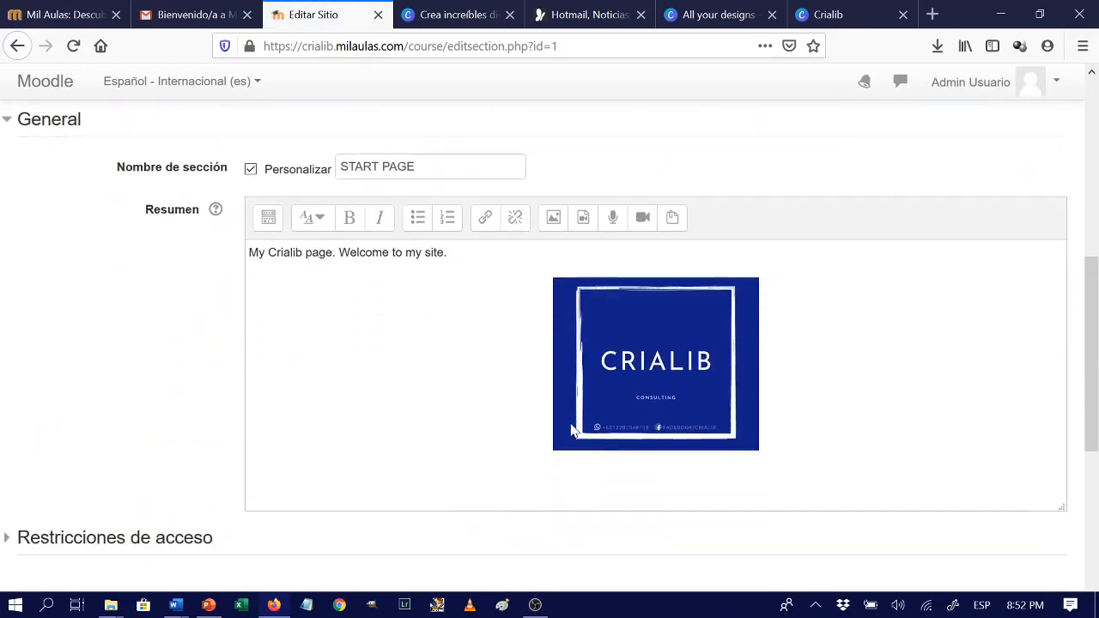
Turn the section name's Personalizar option off and on again, and replace the name with "Start page".
{"action": "left_click", "coordinate": [251, 170]}
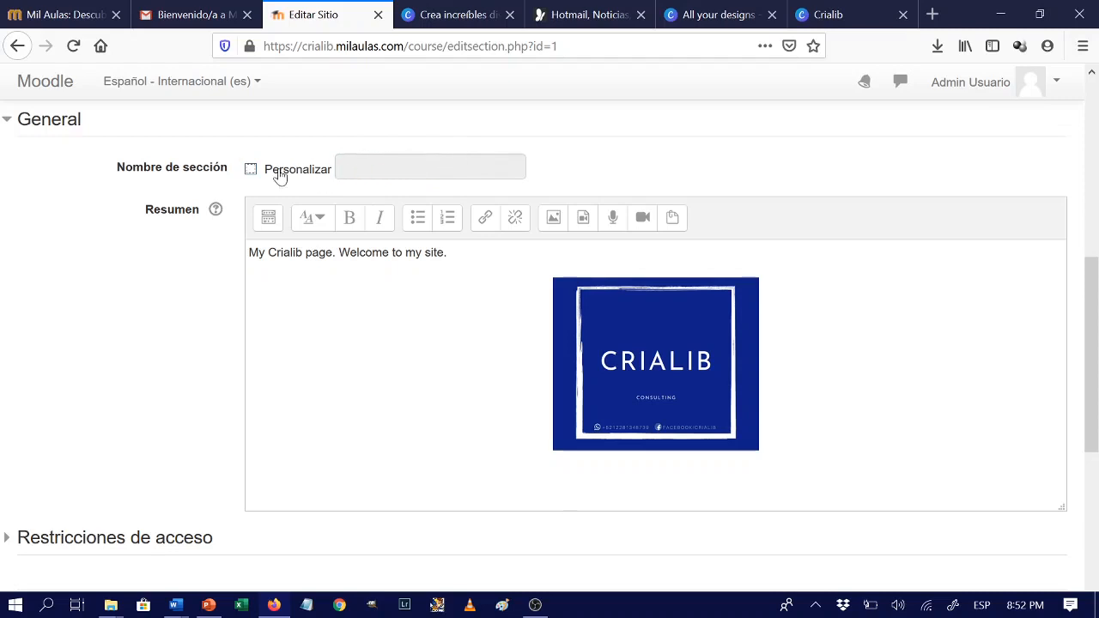
{"action": "left_click", "coordinate": [250, 171]}
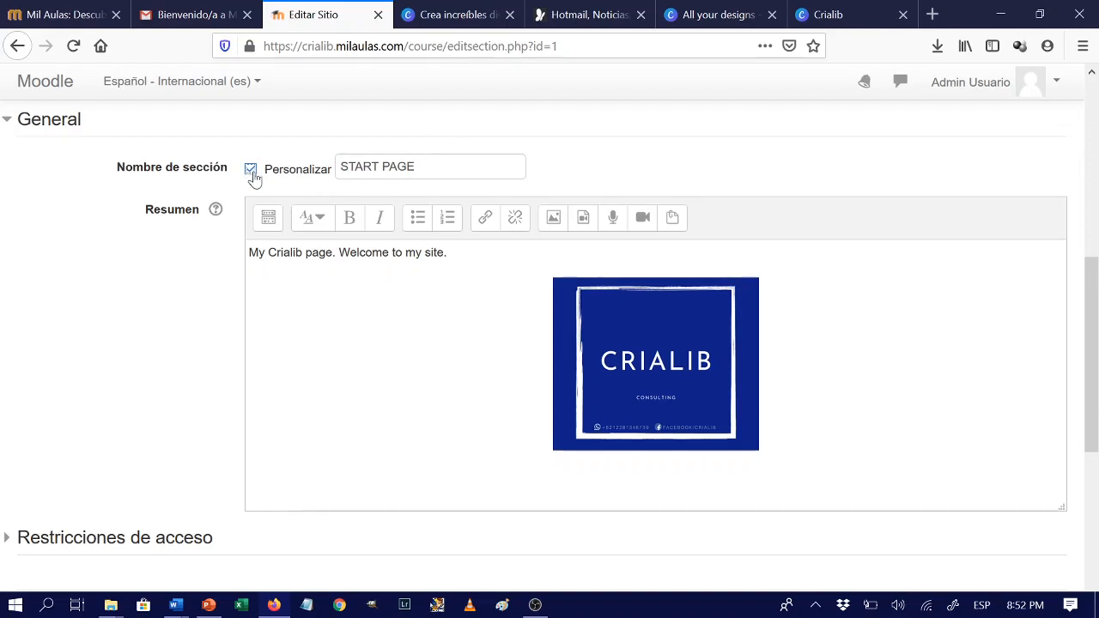
{"action": "key", "text": "BackSpace"}
{"action": "key", "text": "BackSpace"}
{"action": "key", "text": "BackSpace"}
{"action": "key", "text": "BackSpace"}
{"action": "key", "text": "BackSpace"}
{"action": "key", "text": "BackSpace"}
{"action": "key", "text": "BackSpace"}
{"action": "key", "text": "BackSpace"}
{"action": "key", "text": "BackSpace"}
{"action": "key", "text": "BackSpace"}
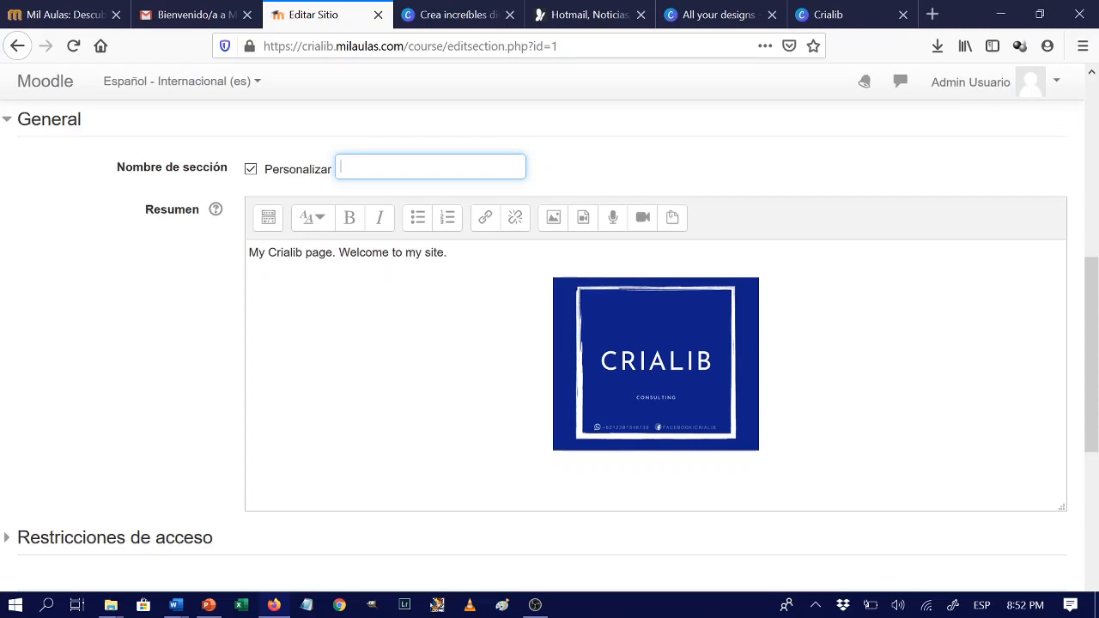
{"action": "type", "text": "Start page"}
Replace the section name with "Welcome to".
{"action": "key", "text": "BackSpace"}
{"action": "key", "text": "BackSpace"}
{"action": "key", "text": "BackSpace"}
{"action": "key", "text": "BackSpace"}
{"action": "key", "text": "BackSpace"}
{"action": "key", "text": "BackSpace"}
{"action": "key", "text": "BackSpace"}
{"action": "key", "text": "BackSpace"}
{"action": "key", "text": "BackSpace"}
{"action": "key", "text": "BackSpace"}
{"action": "type", "text": "Welcome to"}
Clear the section name and set it to "START PAGE".
{"action": "key", "text": "BackSpace"}
{"action": "key", "text": "BackSpace"}
{"action": "key", "text": "BackSpace"}
{"action": "key", "text": "BackSpace"}
{"action": "key", "text": "BackSpace"}
{"action": "key", "text": "BackSpace"}
{"action": "key", "text": "BackSpace"}
{"action": "key", "text": "BackSpace"}
{"action": "key", "text": "BackSpace"}
{"action": "key", "text": "BackSpace"}
{"action": "key", "text": "BackSpace"}
{"action": "type", "text": "START PAGE"}
Start inserting an image after the summary's welcome text and choose Crialib.png from the Videos folder as the file to upload.
{"action": "left_click", "coordinate": [447, 253]}
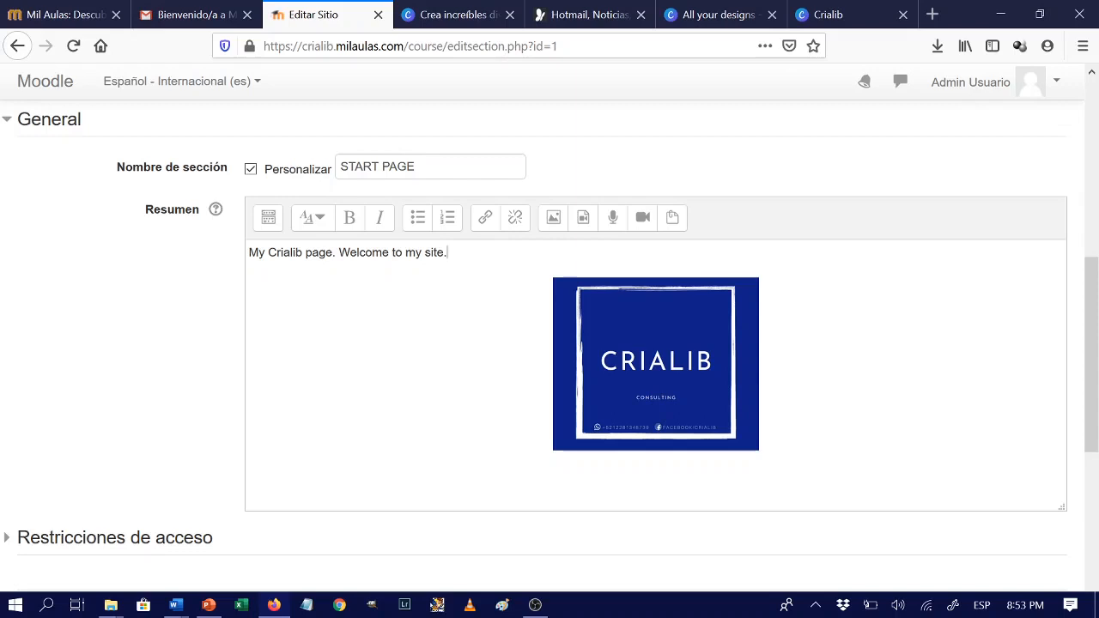
{"action": "left_click", "coordinate": [267, 228]}
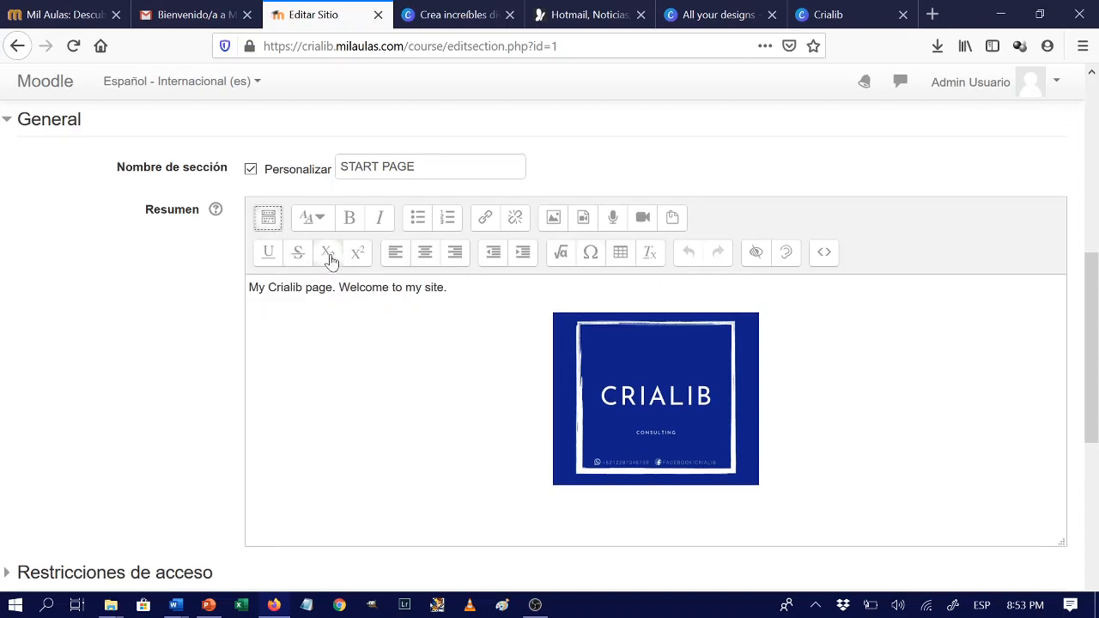
{"action": "left_click", "coordinate": [553, 219]}
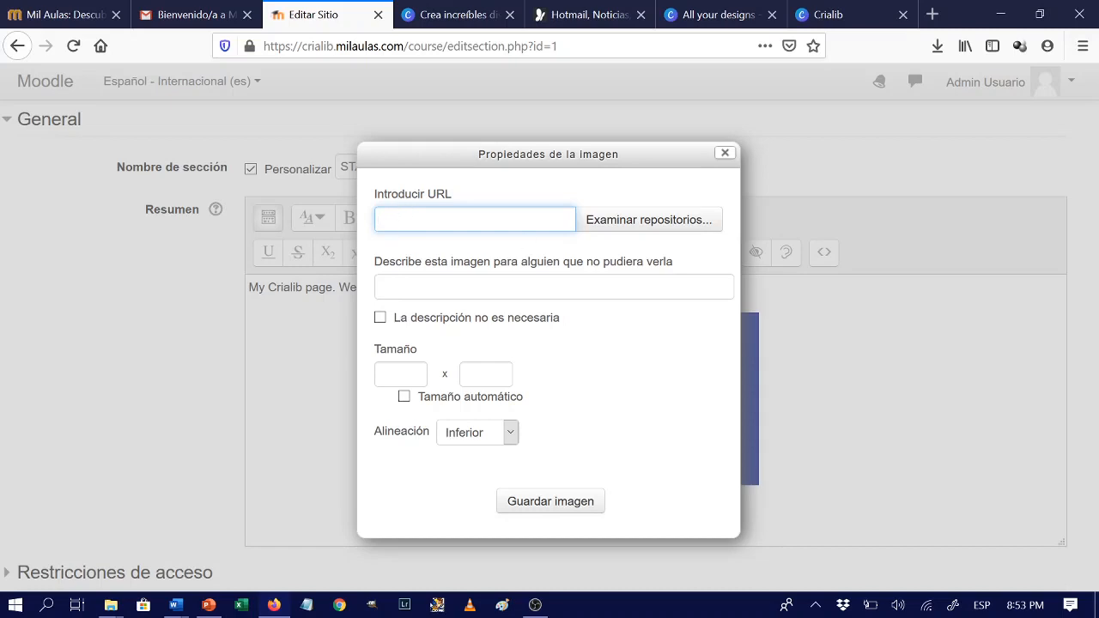
{"action": "left_click", "coordinate": [638, 236]}
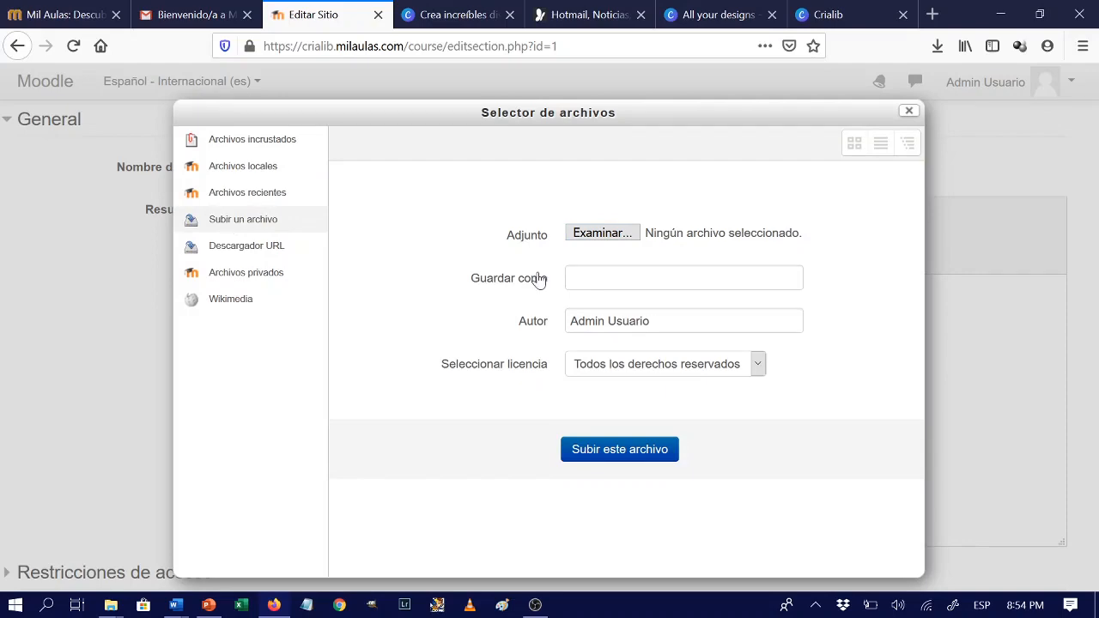
{"action": "left_click", "coordinate": [609, 240]}
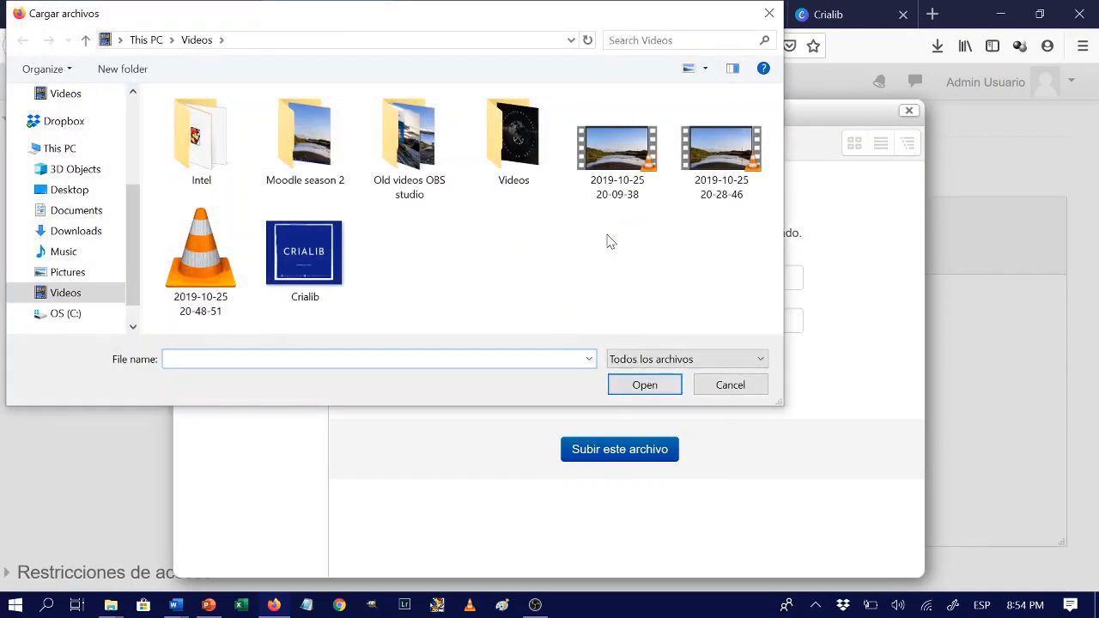
{"action": "left_click", "coordinate": [308, 265]}
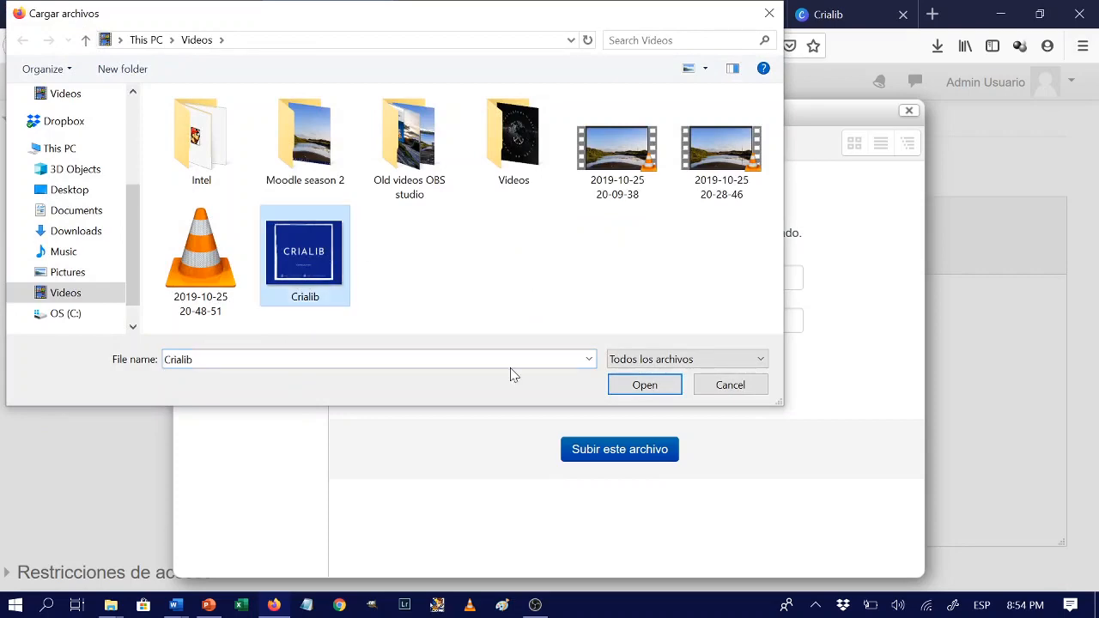
{"action": "left_click", "coordinate": [643, 385]}
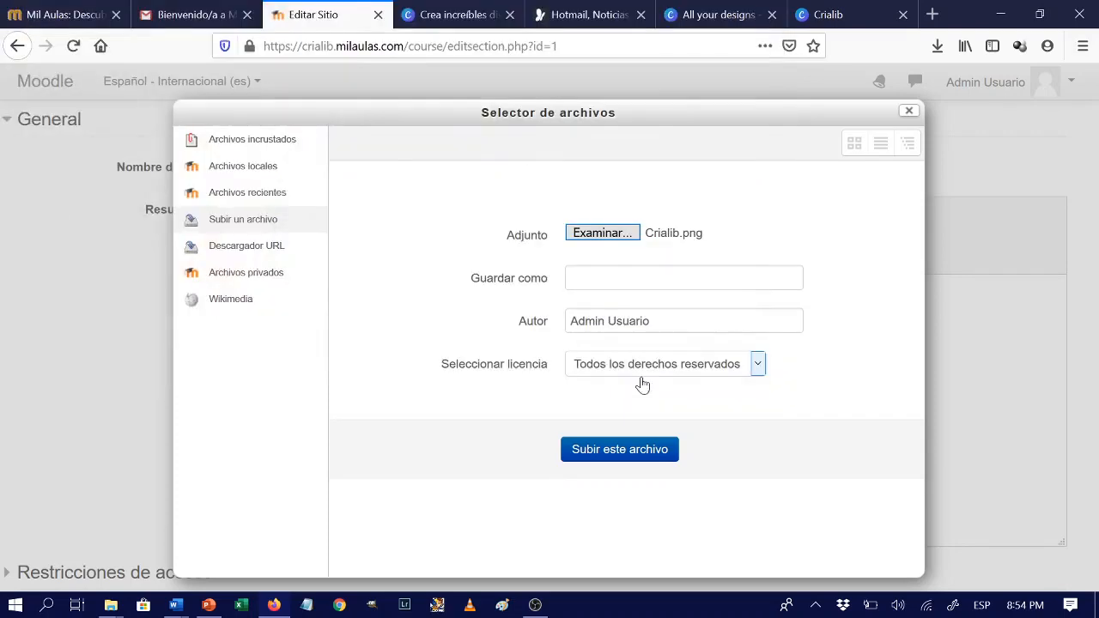
Try to upload the chosen image under the name "cria", and cancel the image insertion.
{"action": "left_click", "coordinate": [575, 283]}
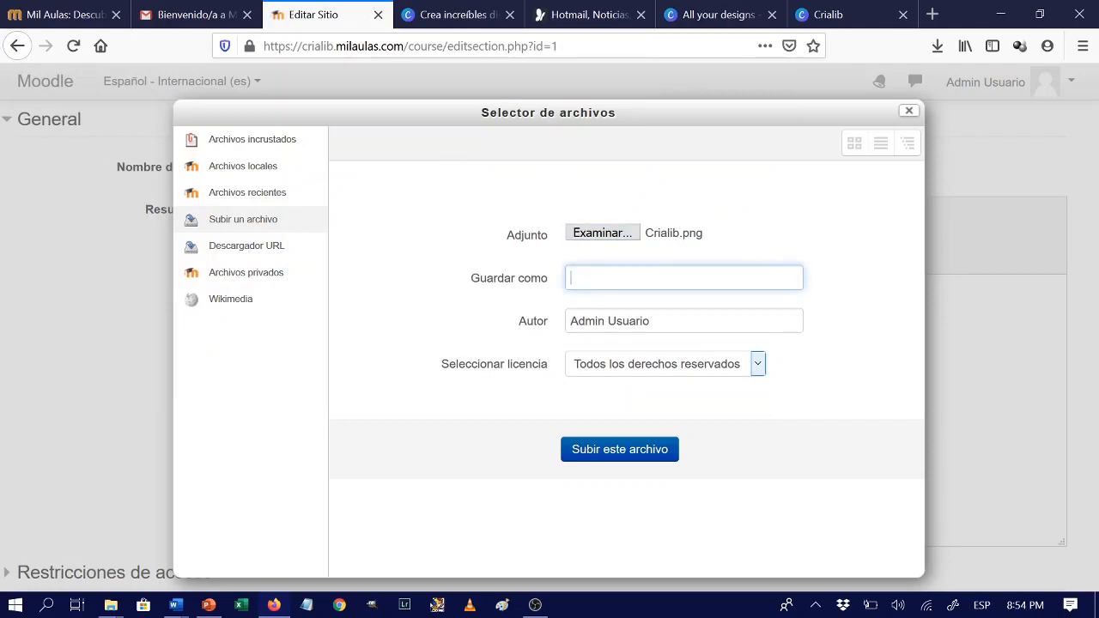
{"action": "type", "text": "cRIA"}
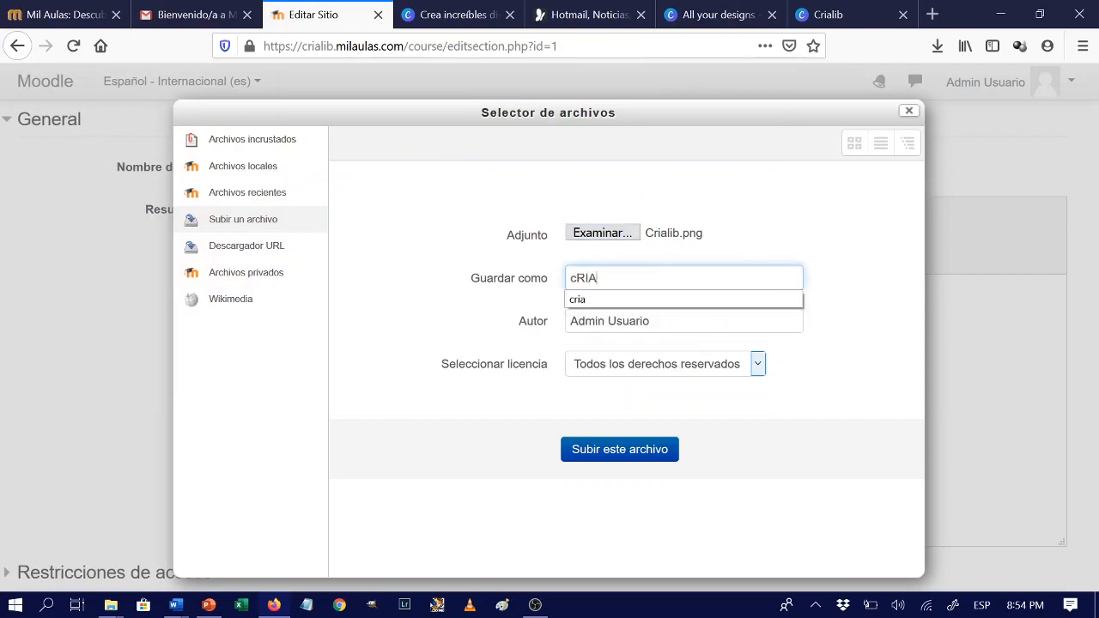
{"action": "key", "text": "BackSpace"}
{"action": "key", "text": "BackSpace"}
{"action": "key", "text": "BackSpace"}
{"action": "key", "text": "BackSpace"}
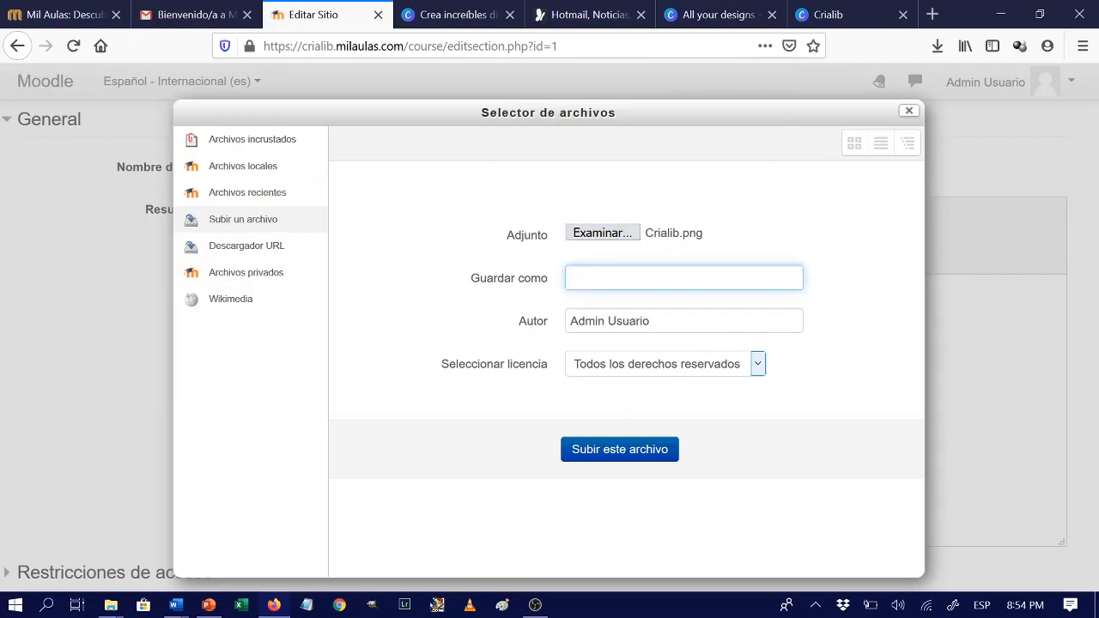
{"action": "type", "text": "cria"}
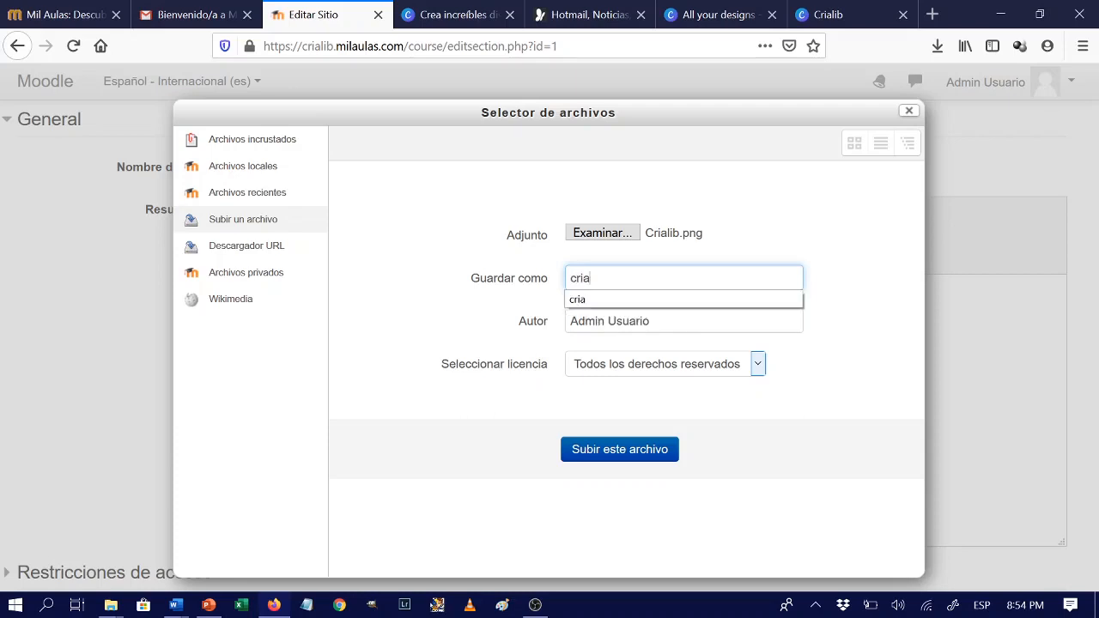
{"action": "left_click", "coordinate": [579, 300]}
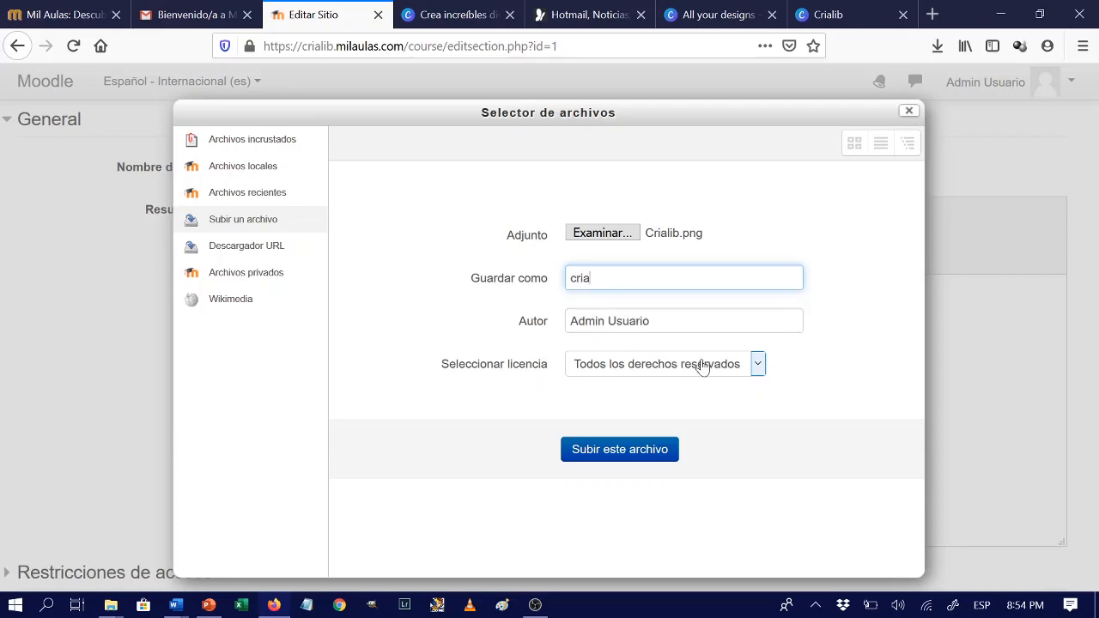
{"action": "left_click", "coordinate": [615, 451]}
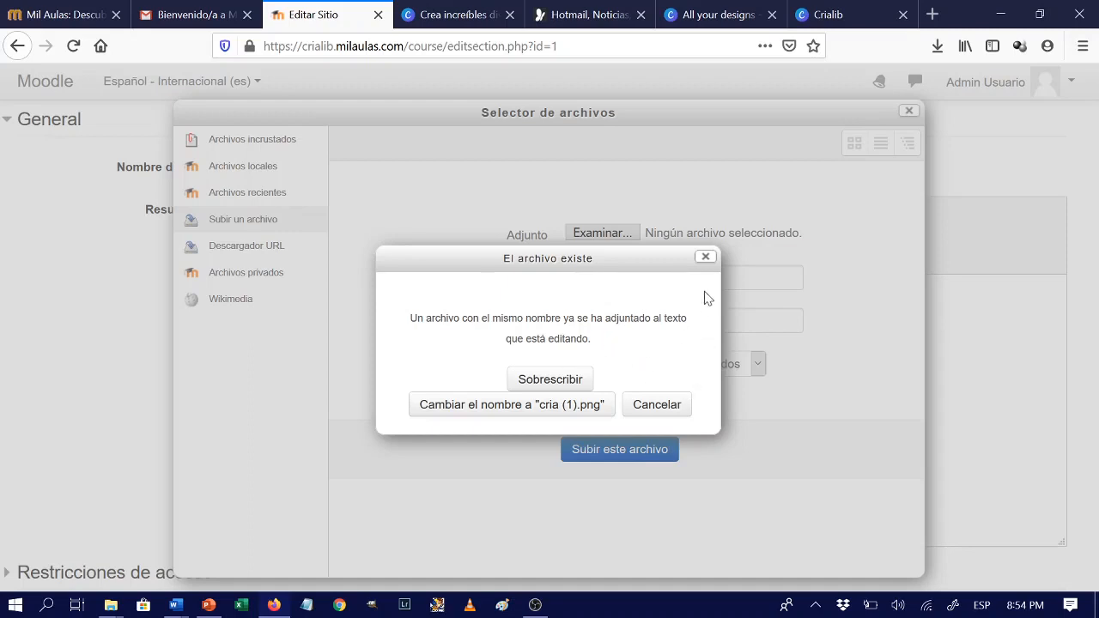
{"action": "left_click", "coordinate": [652, 404]}
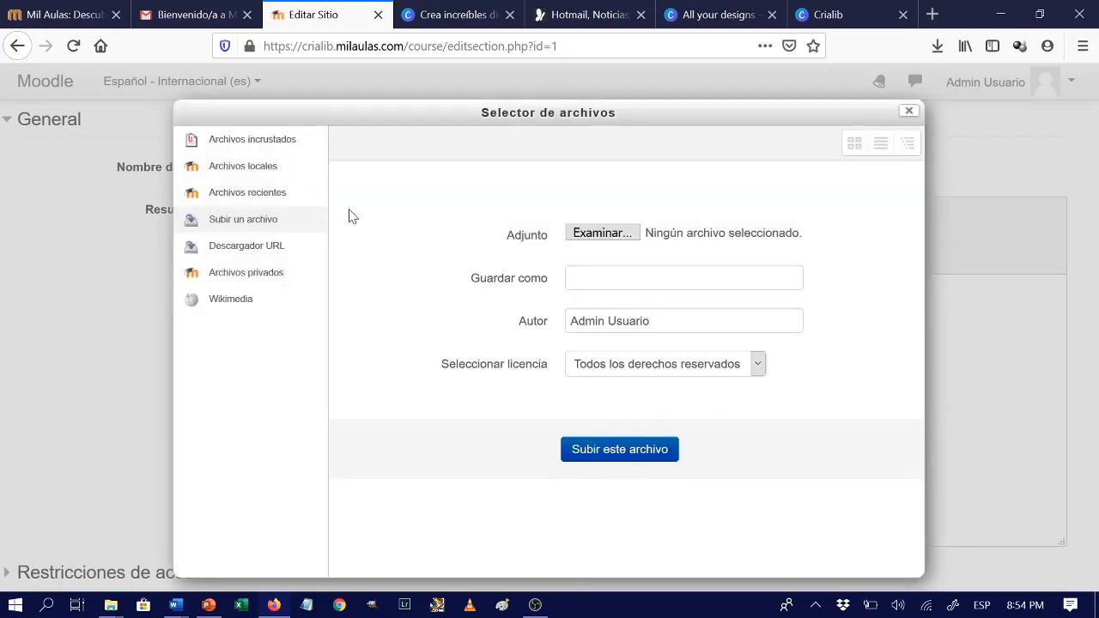
{"action": "left_click", "coordinate": [909, 113]}
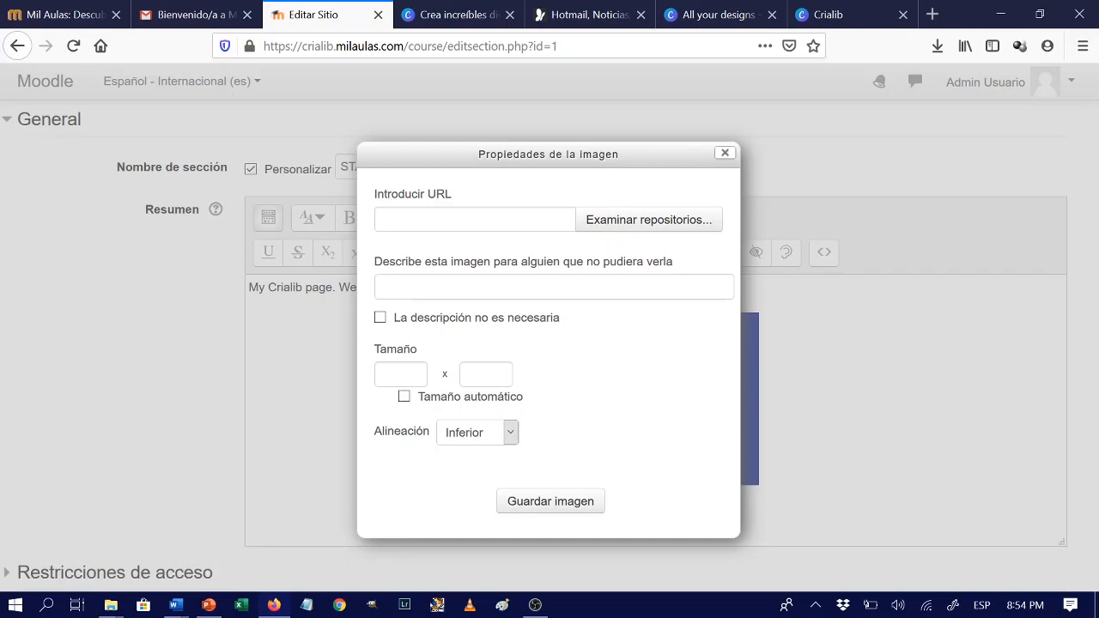
{"action": "left_click_drag", "start_coordinate": [541, 156], "coordinate": [289, 143]}
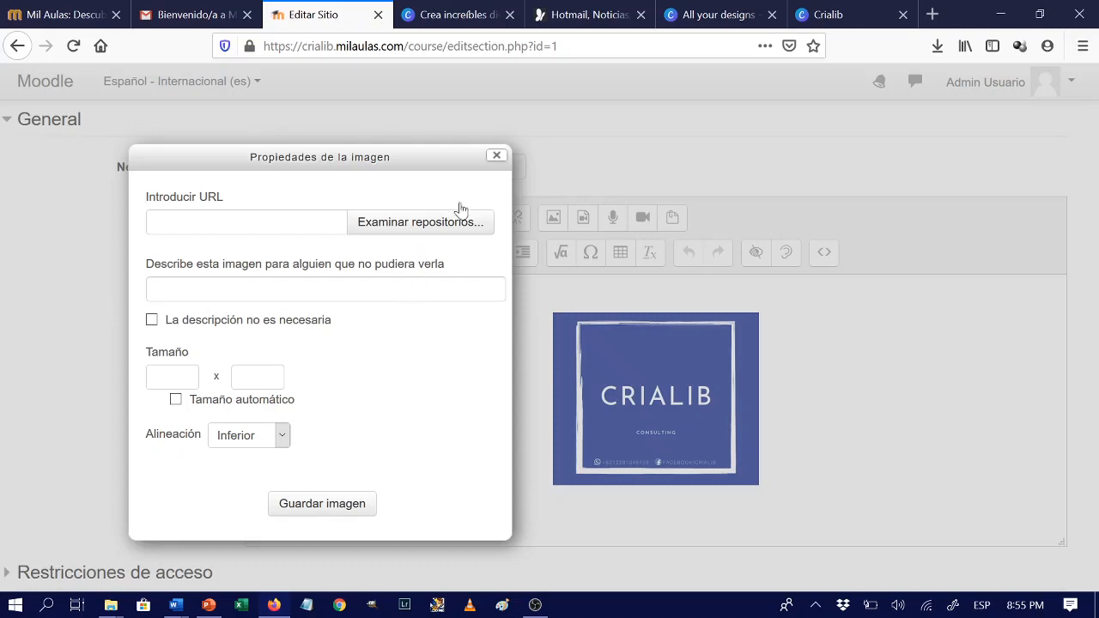
{"action": "left_click", "coordinate": [496, 157]}
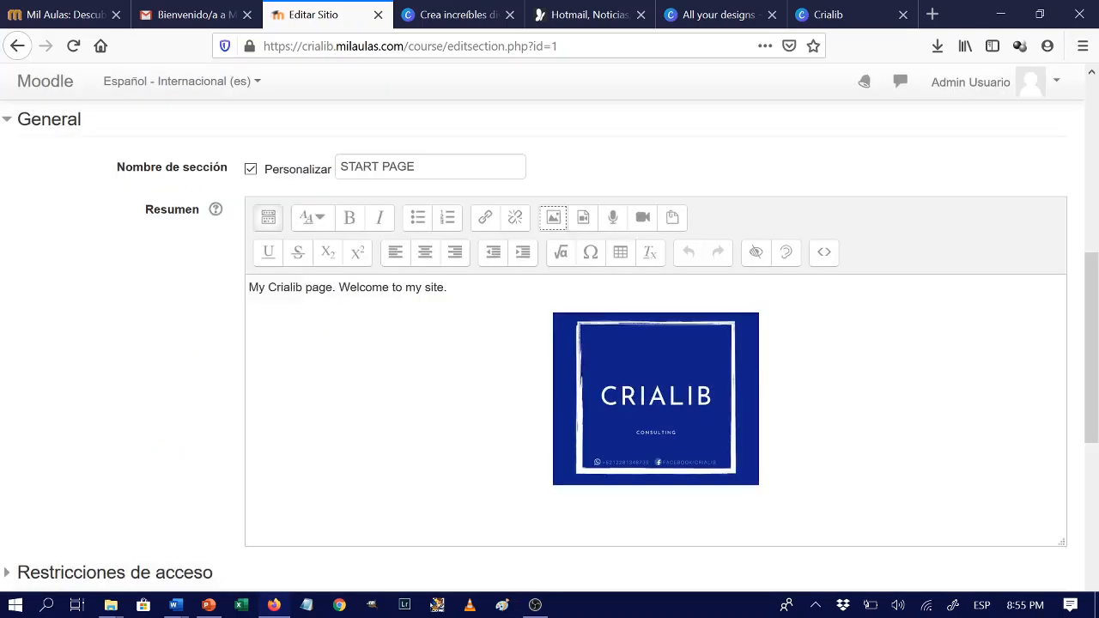
Add a blank line between the welcome text and the Crialib image, save the section changes and review the home page.
{"action": "scroll", "coordinate": [834, 473], "scroll_direction": "down", "scroll_amount": 3}
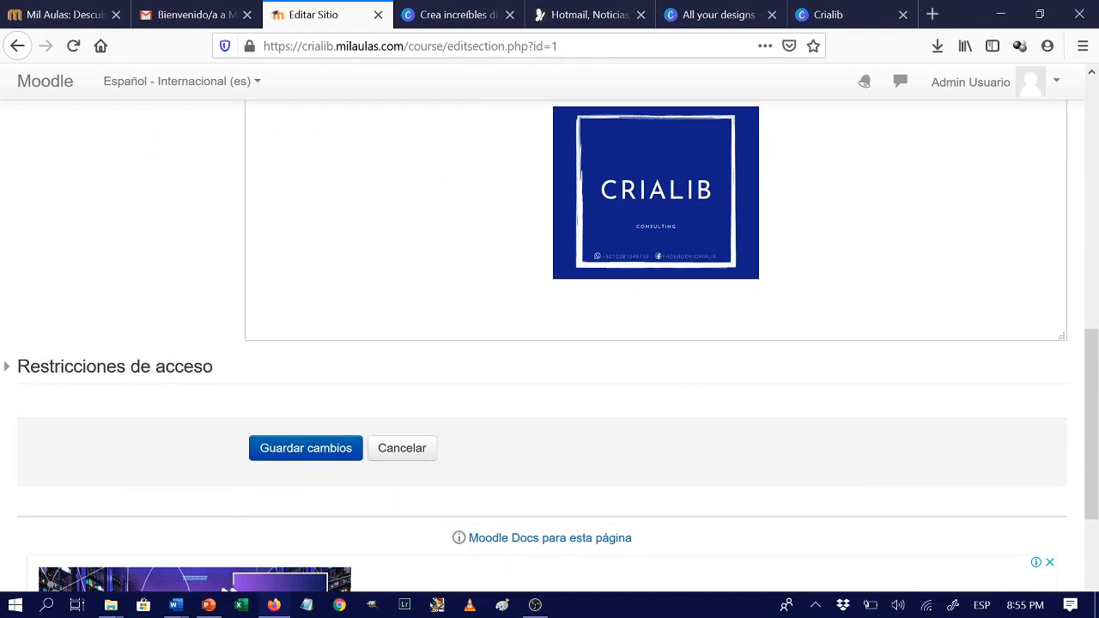
{"action": "scroll", "coordinate": [549, 344], "scroll_direction": "up", "scroll_amount": 3}
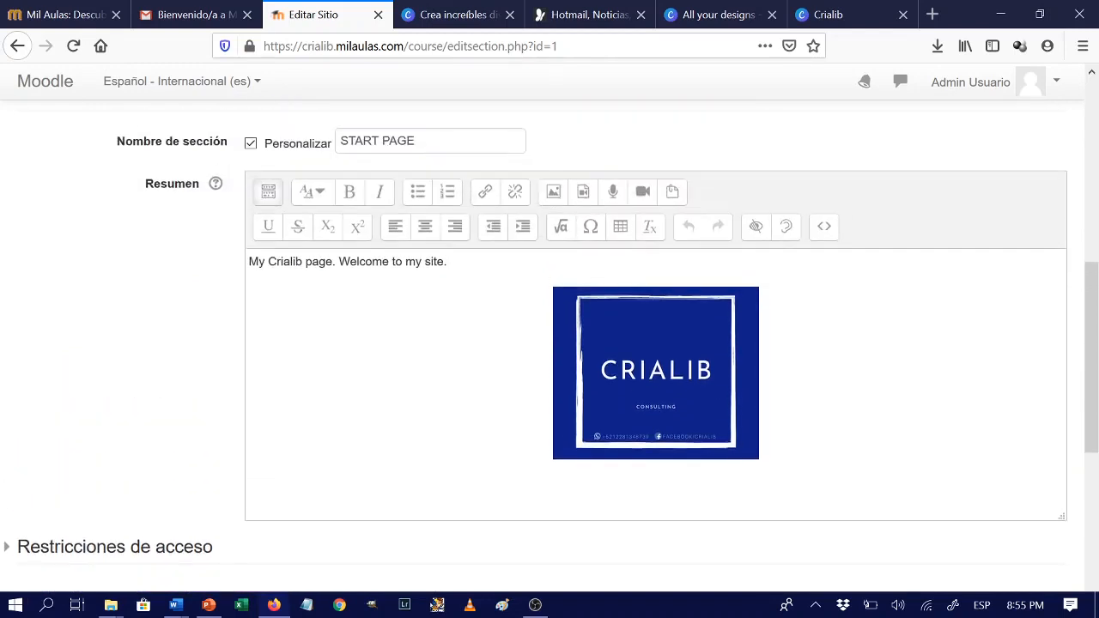
{"action": "key", "text": "Return"}
{"action": "key", "text": "Return"}
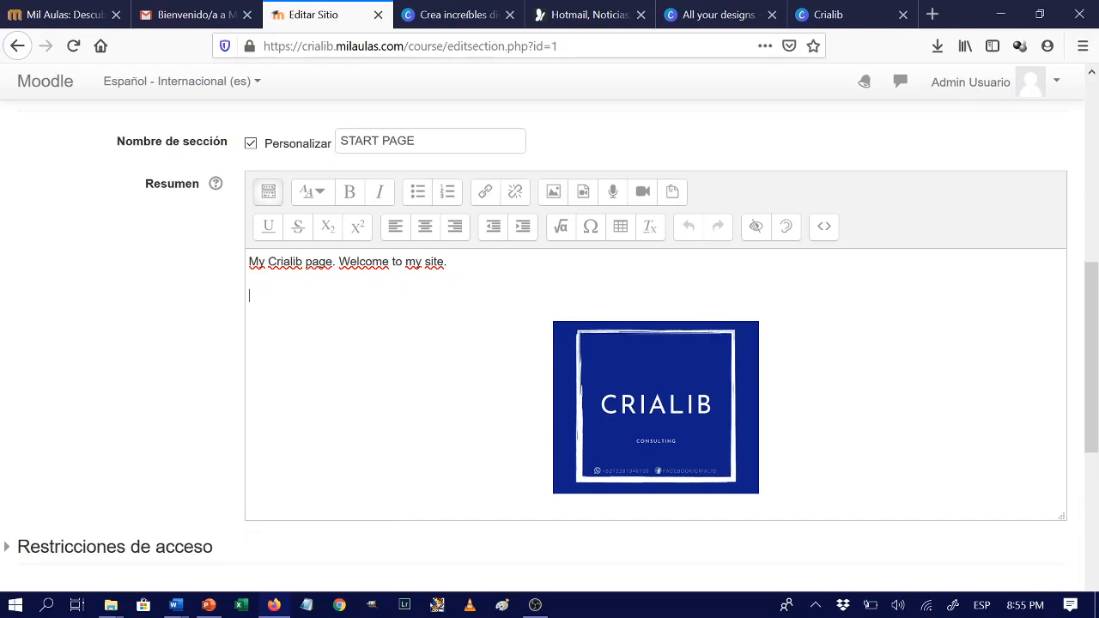
{"action": "scroll", "coordinate": [832, 447], "scroll_direction": "down", "scroll_amount": 5}
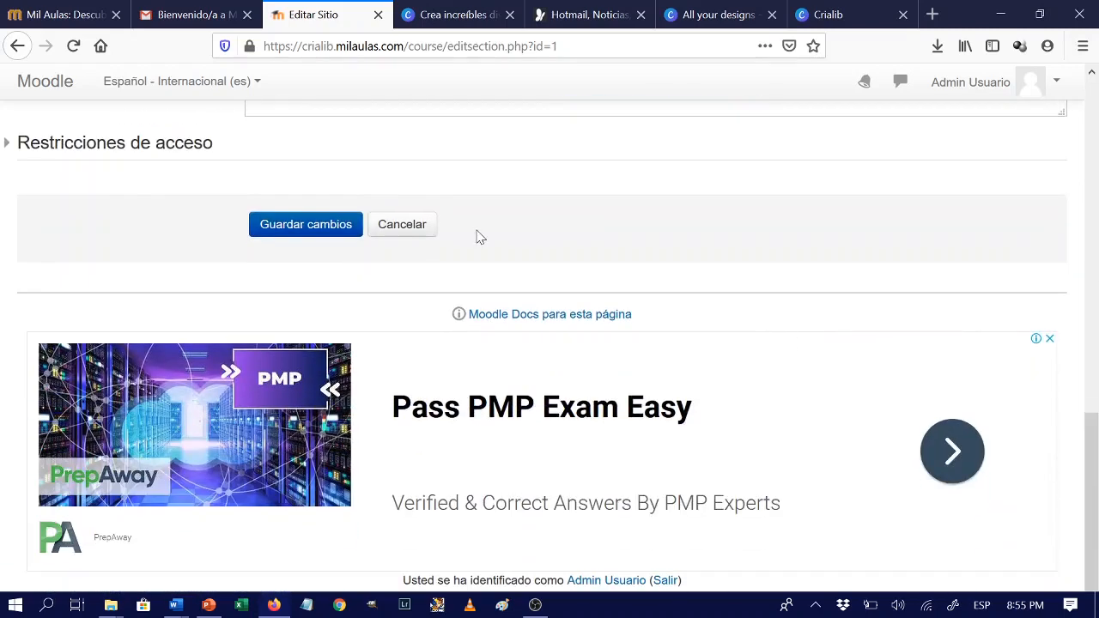
{"action": "left_click", "coordinate": [325, 224]}
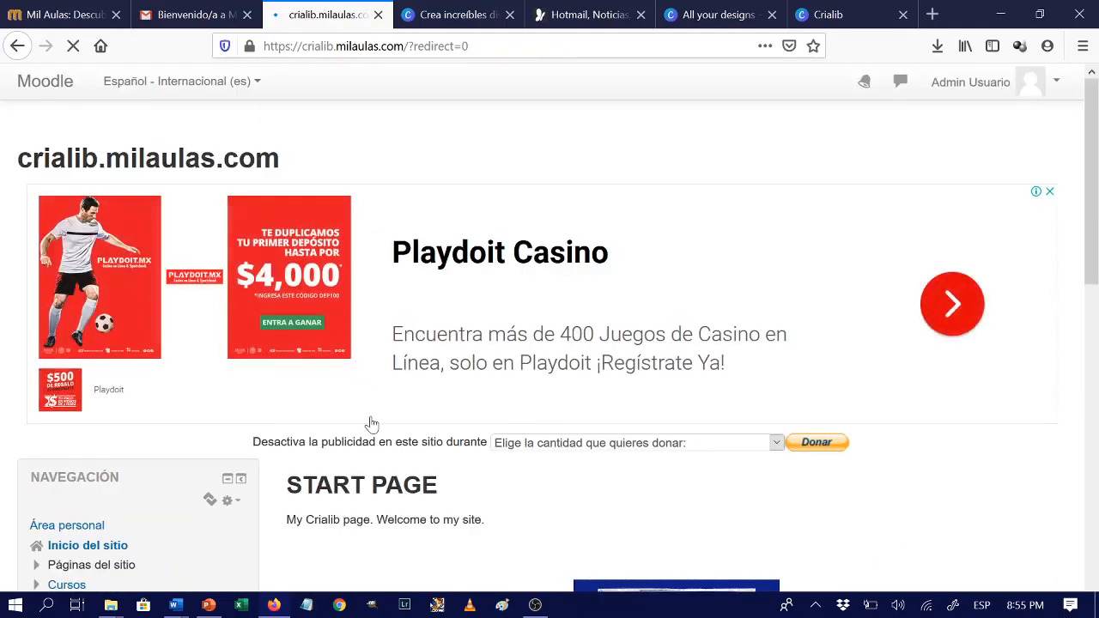
{"action": "scroll", "coordinate": [371, 422], "scroll_direction": "down", "scroll_amount": 3}
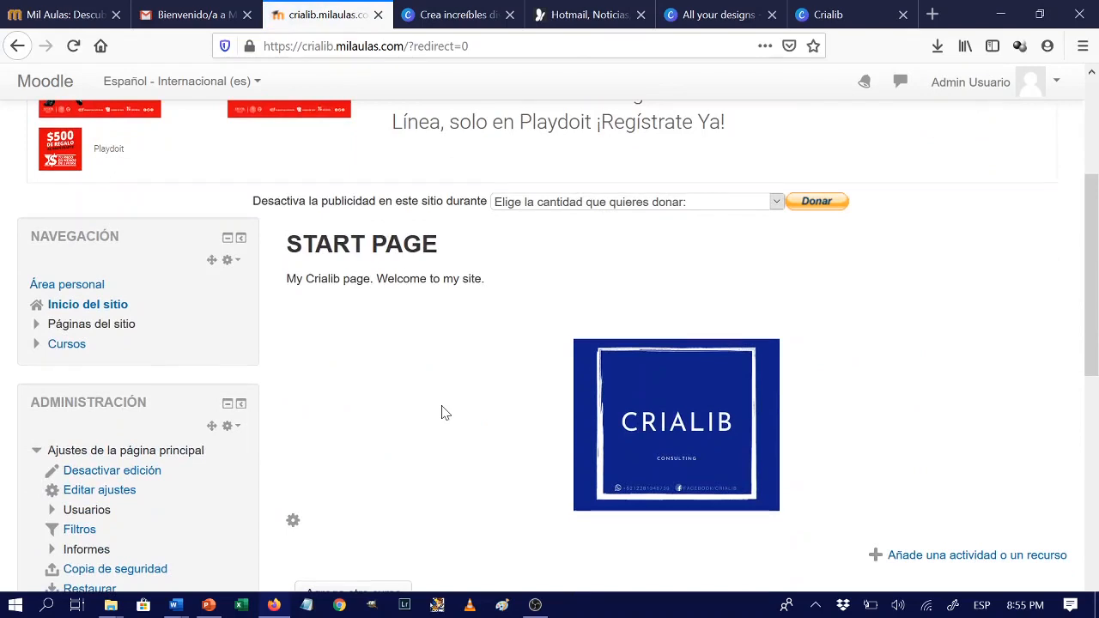
{"action": "scroll", "coordinate": [442, 413], "scroll_direction": "down", "scroll_amount": 2}
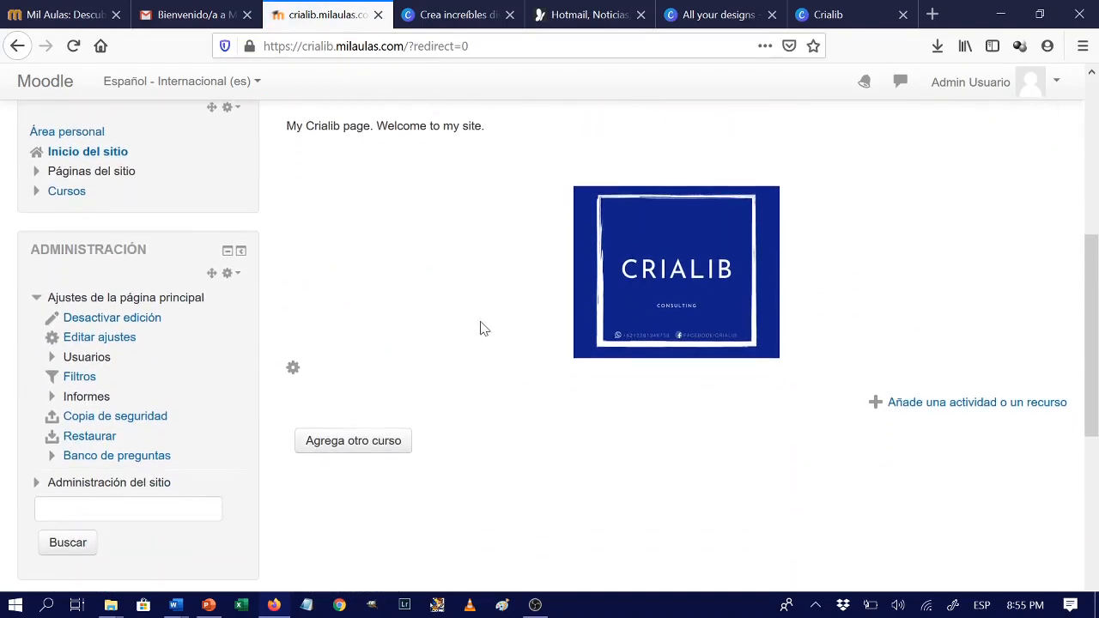
{"action": "scroll", "coordinate": [481, 328], "scroll_direction": "up", "scroll_amount": 3}
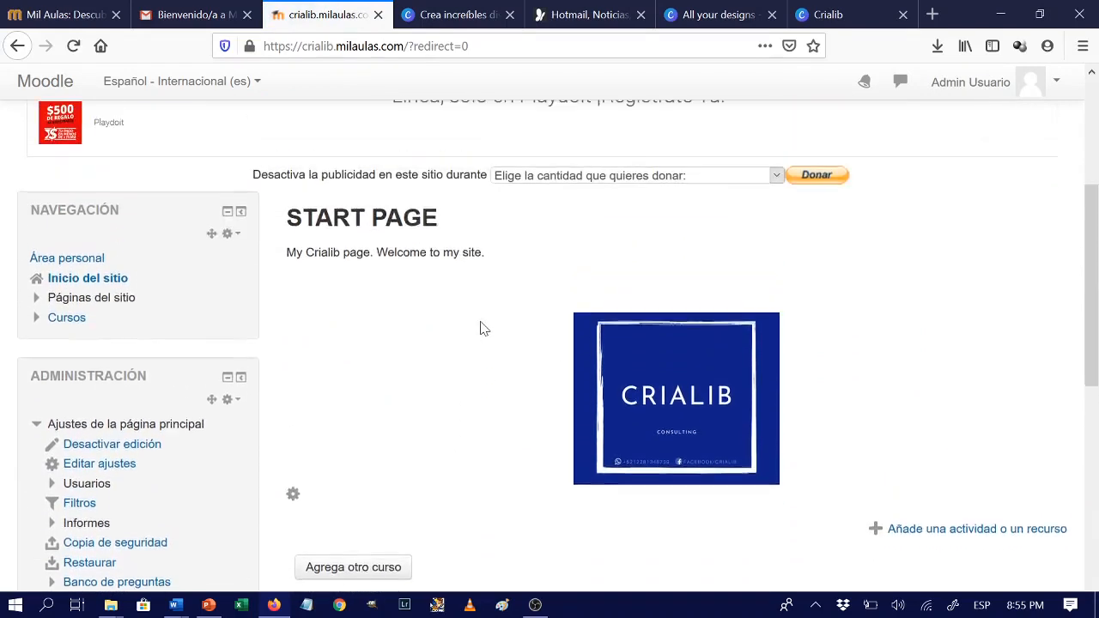